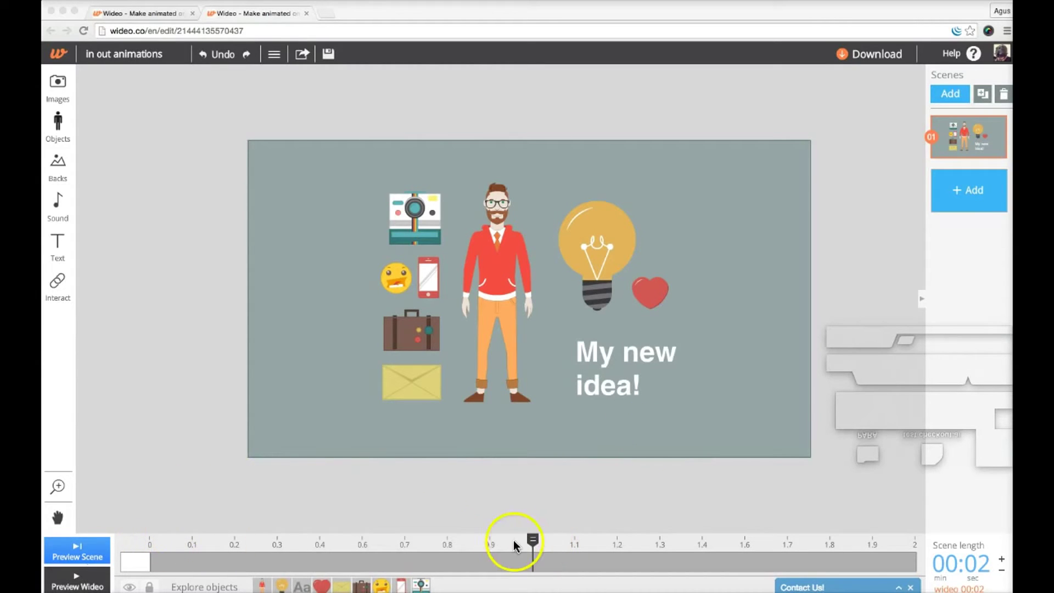
Nudge the envelope icon slightly upward in the scene
left_click(422, 376)
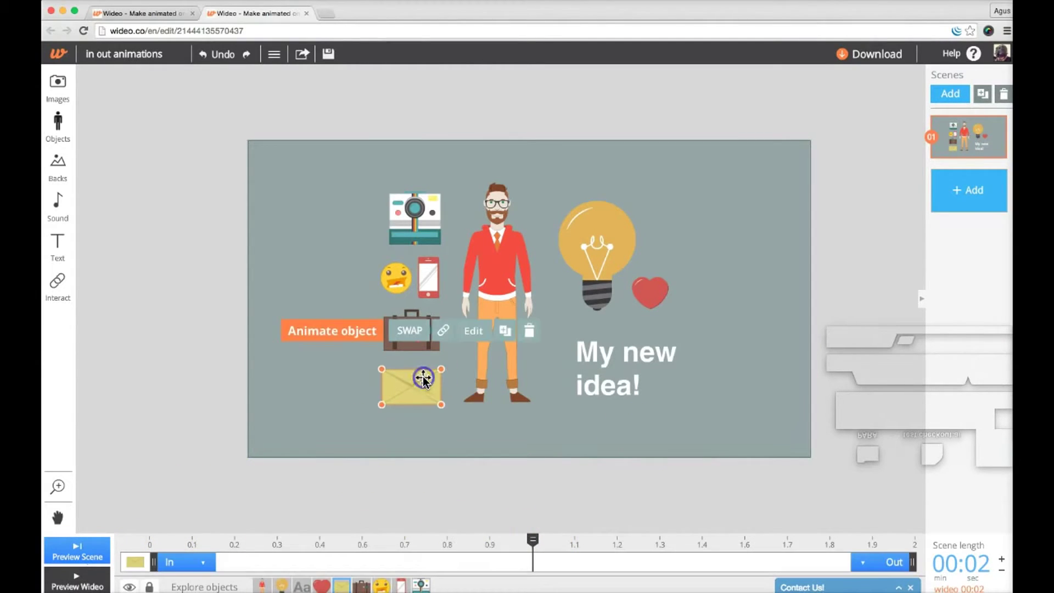
left_click(383, 449)
left_click_drag(412, 389, 412, 381)
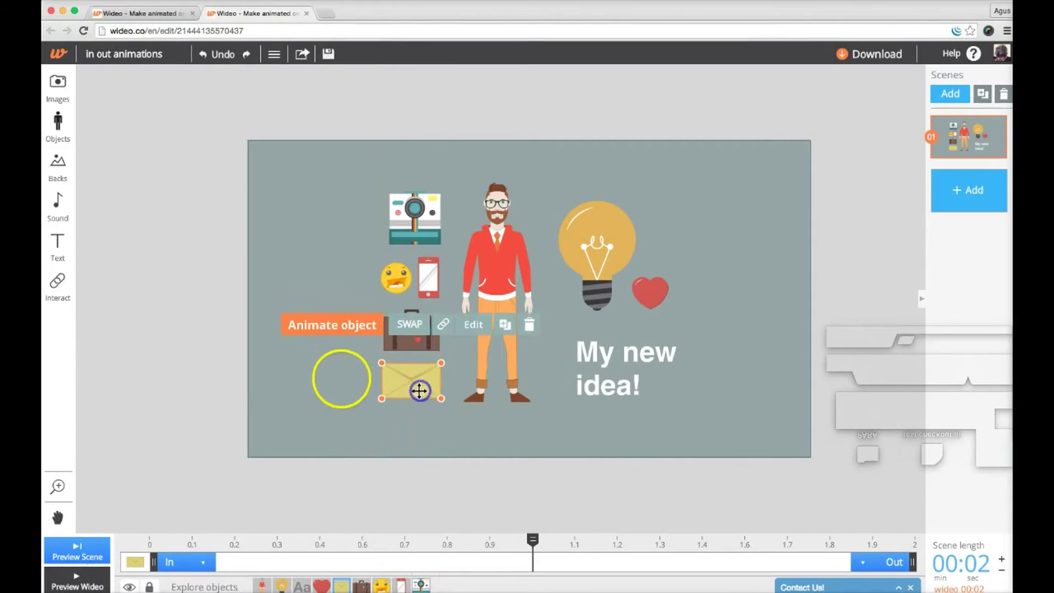
right_click(334, 383)
left_click(377, 401)
left_click(321, 412)
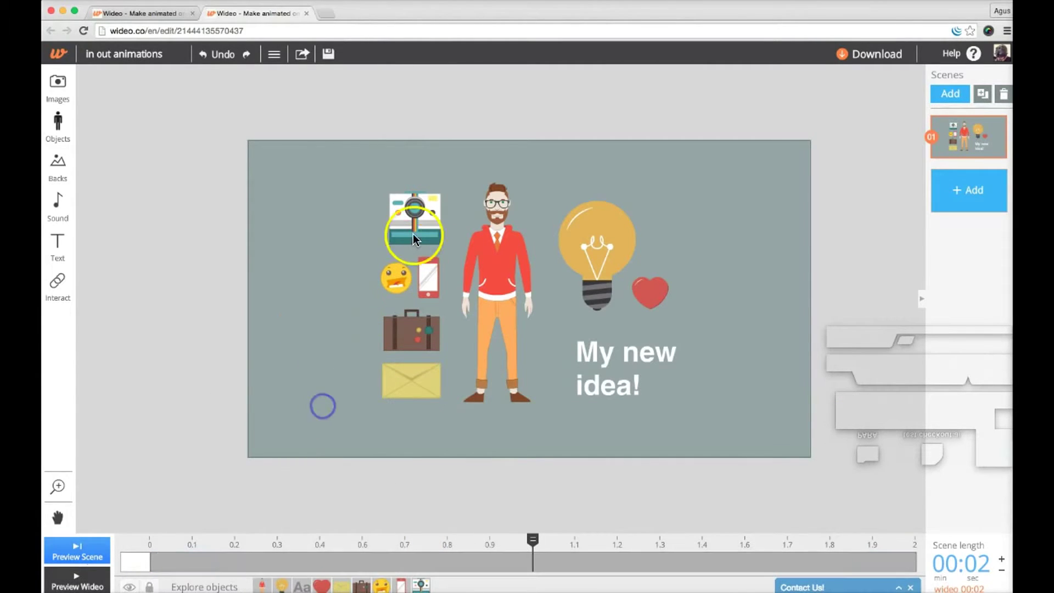
Give the vintage camera icon a grow entrance and preview the scene
left_click(413, 232)
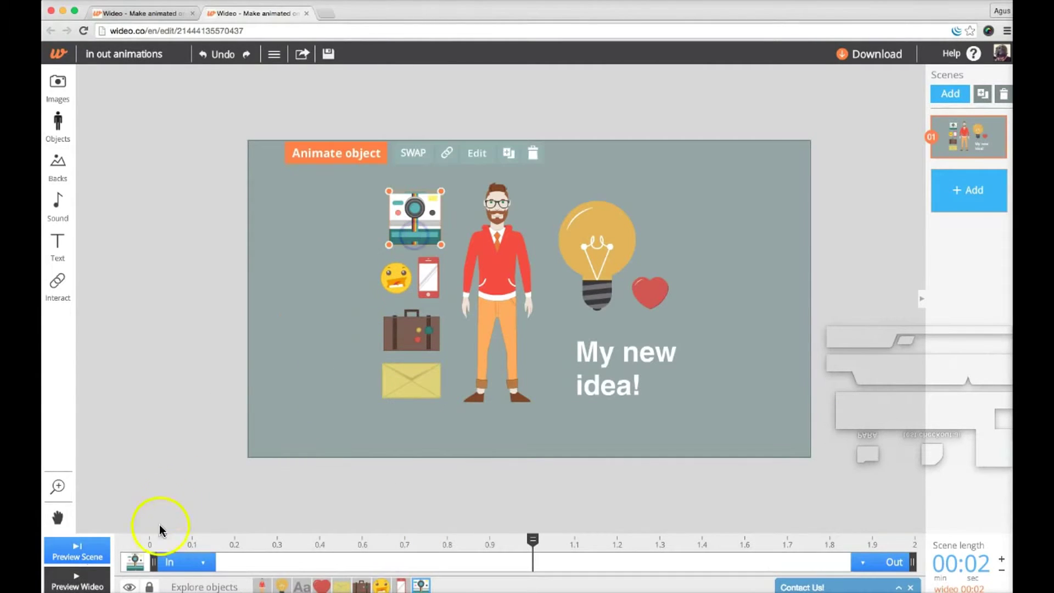
left_click(197, 562)
left_click(272, 535)
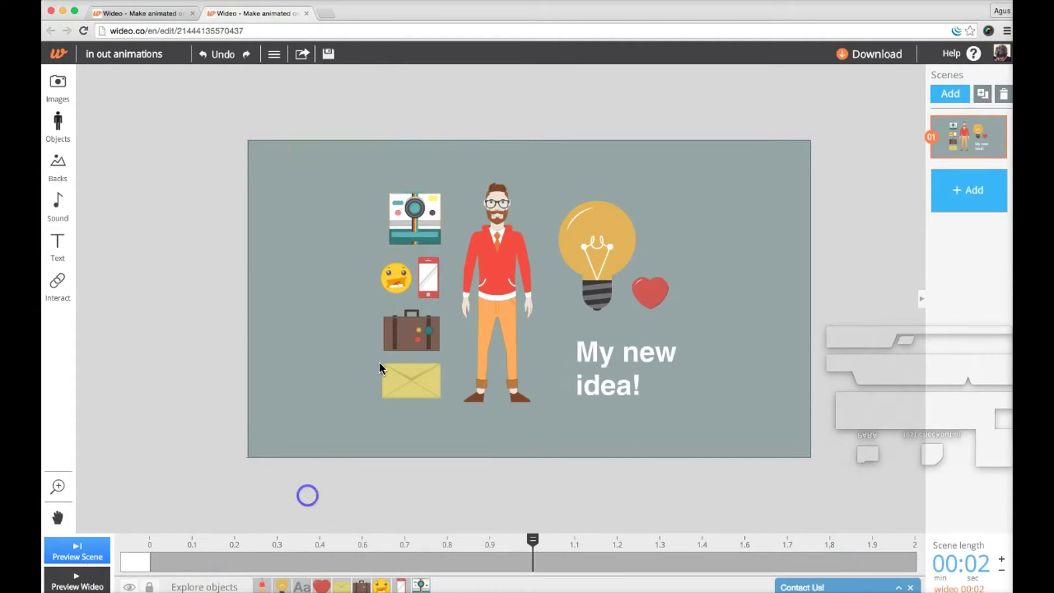
left_click(418, 225)
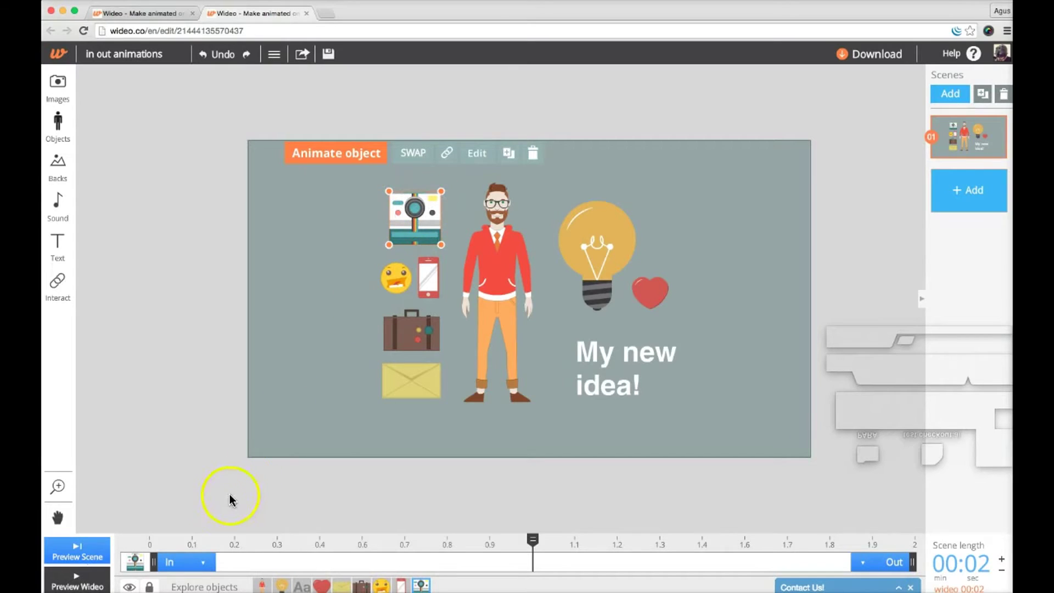
left_click(203, 566)
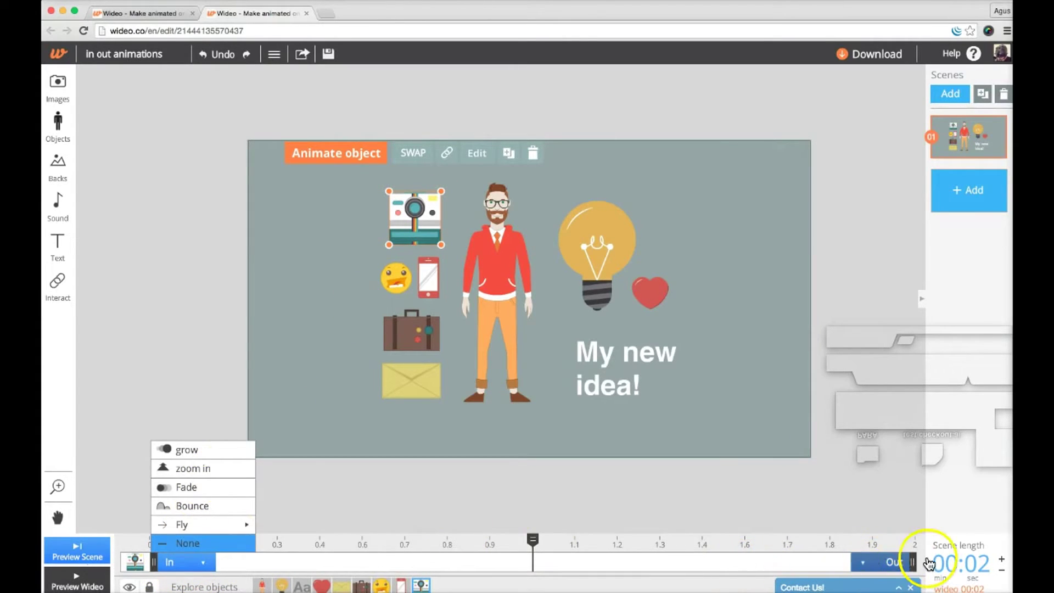
left_click(177, 449)
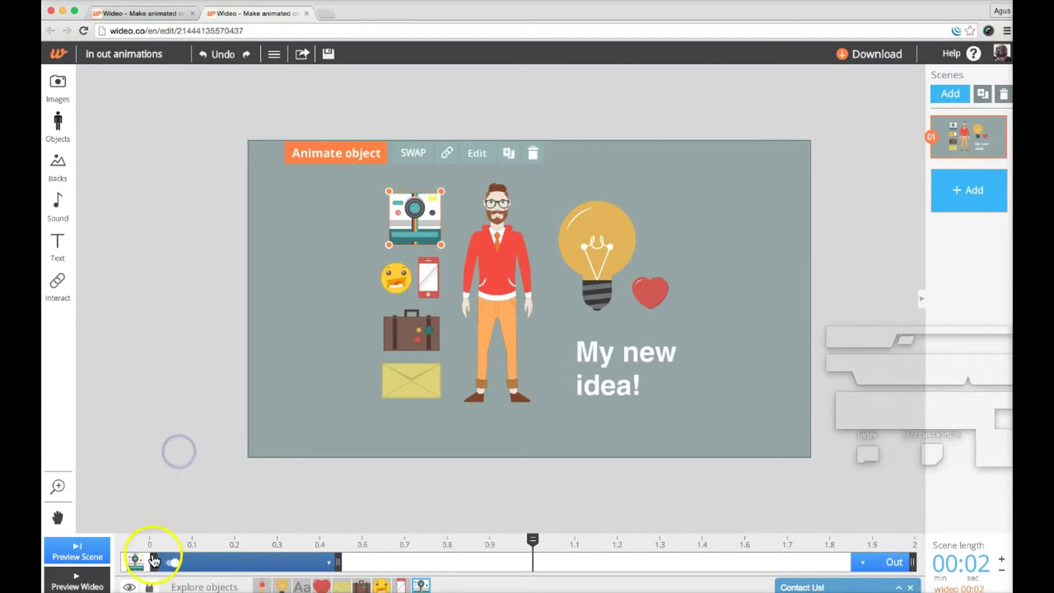
left_click(126, 504)
left_click(99, 545)
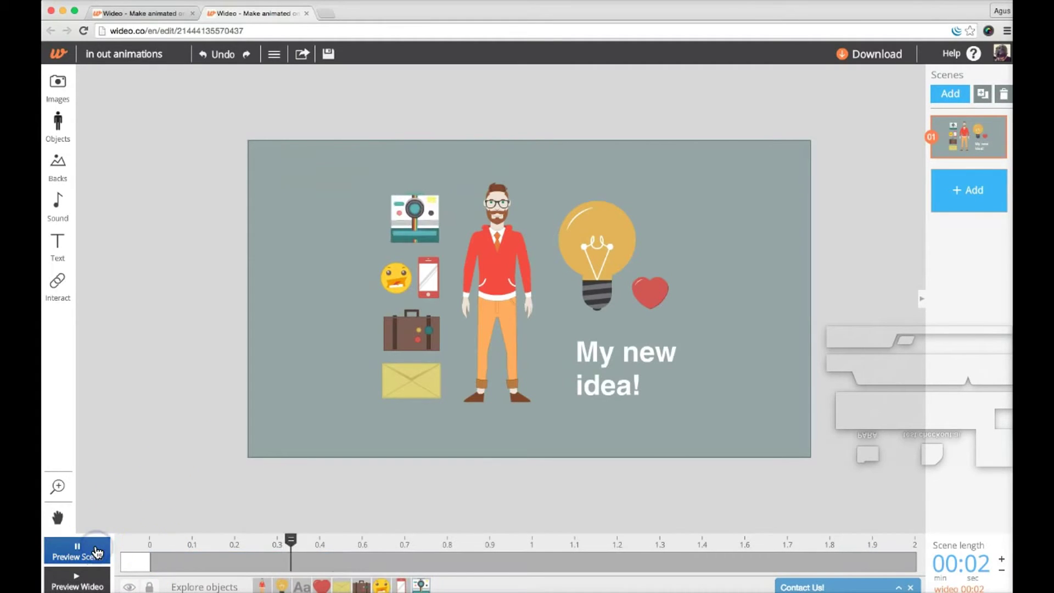
left_click(97, 549)
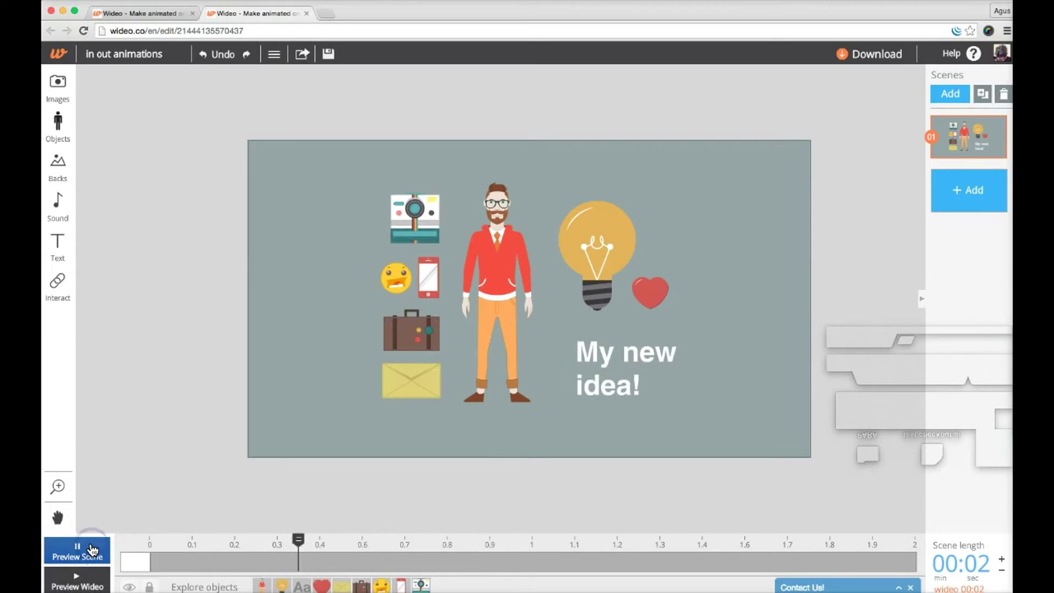
left_click(93, 547)
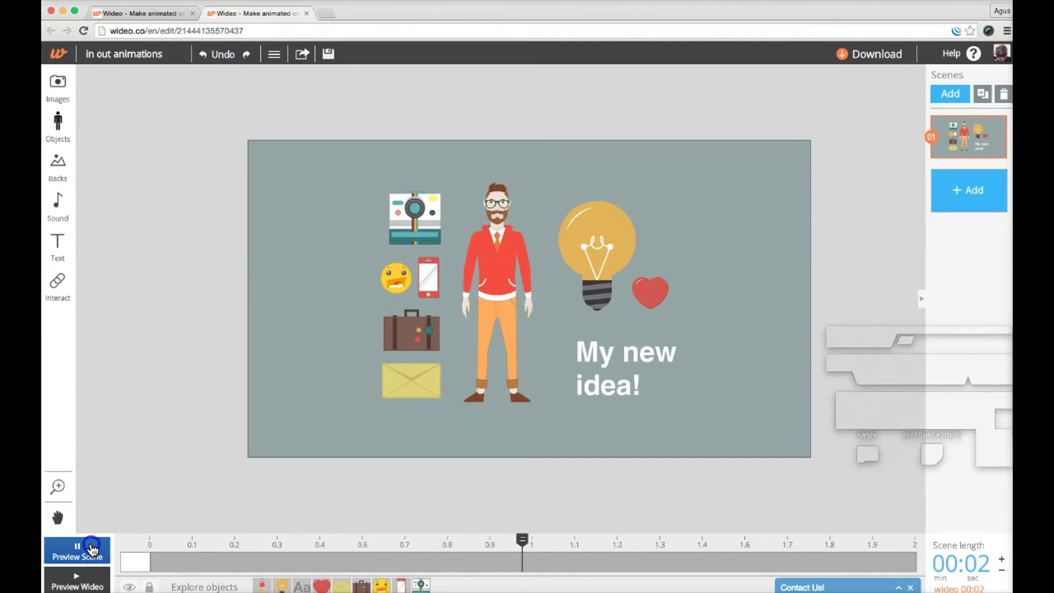
Give the man figure a grow entrance and play the scene
left_click(421, 206)
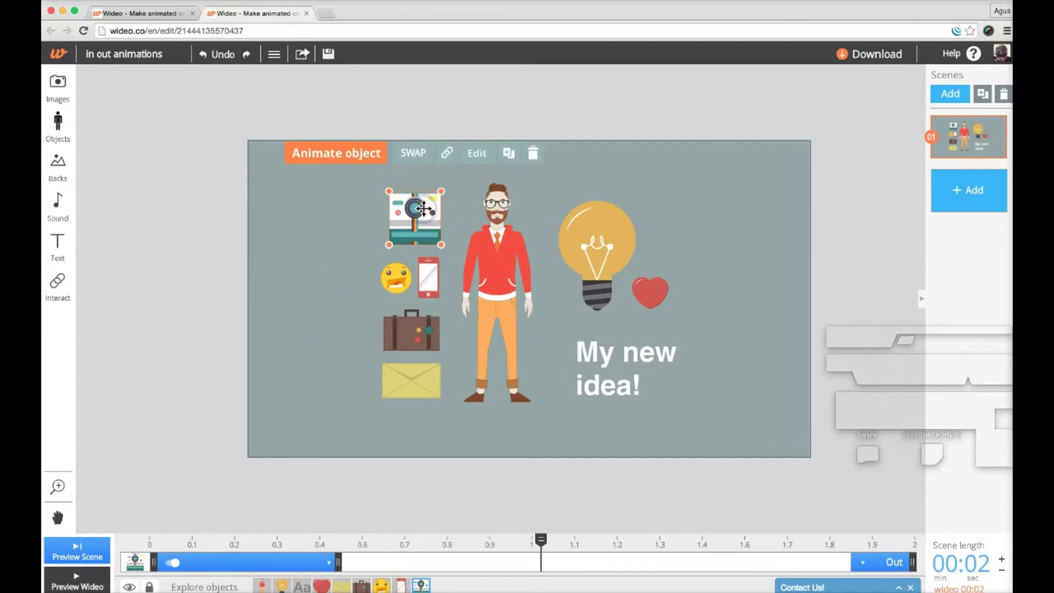
left_click(503, 287)
left_click(201, 562)
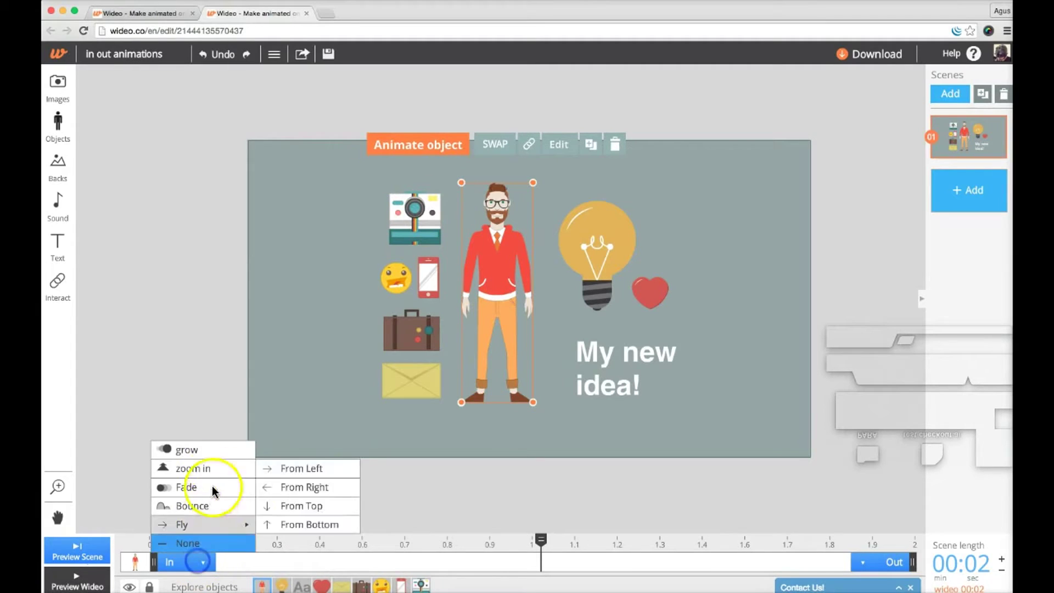
left_click(214, 452)
left_click(139, 494)
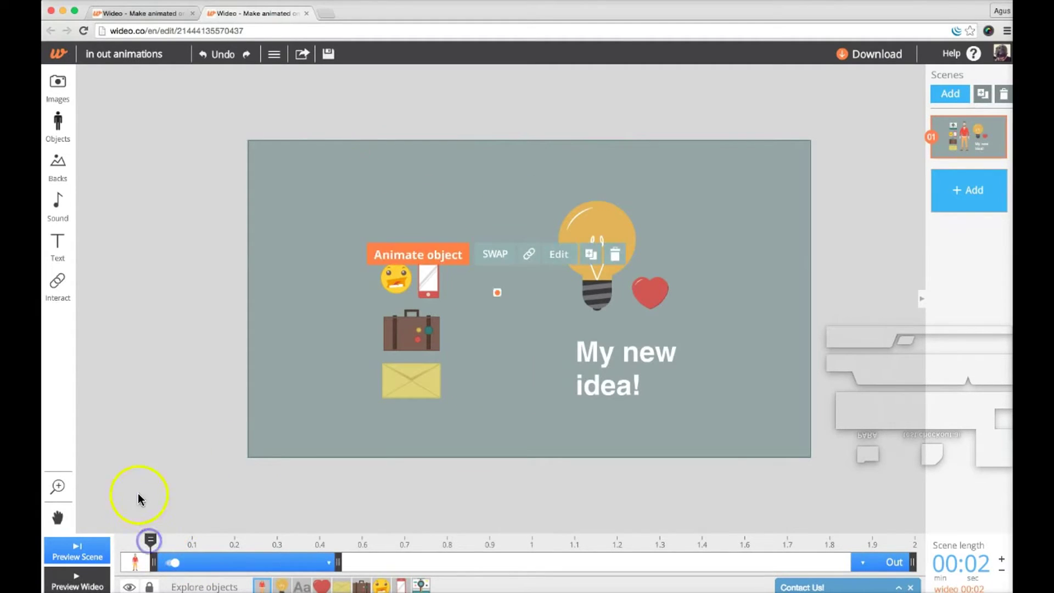
left_click(79, 548)
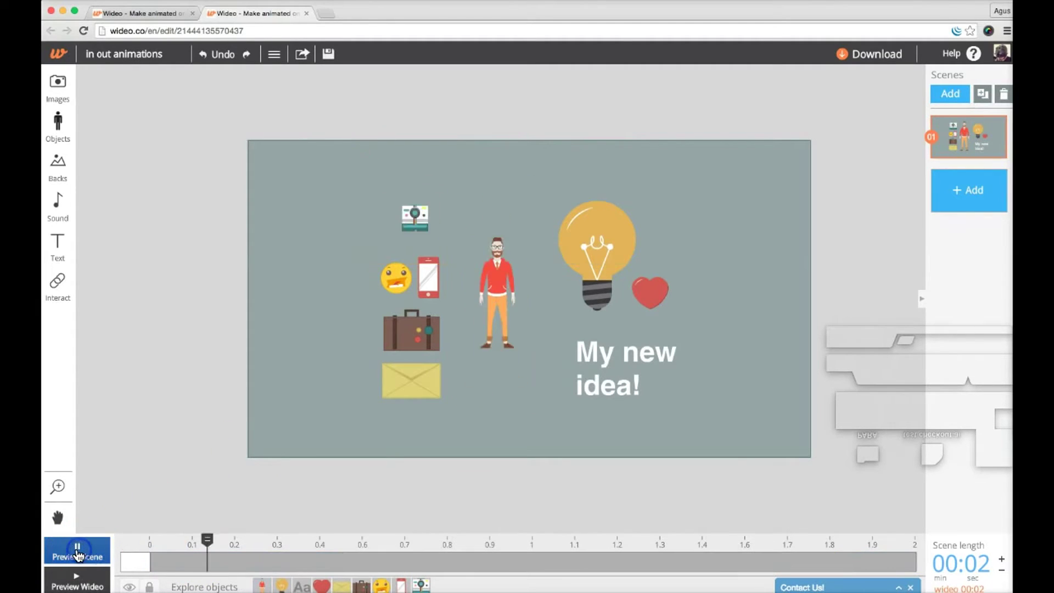
Change the camera icon's entrance to zoom in and replay the preview
left_click(427, 204)
left_click(243, 562)
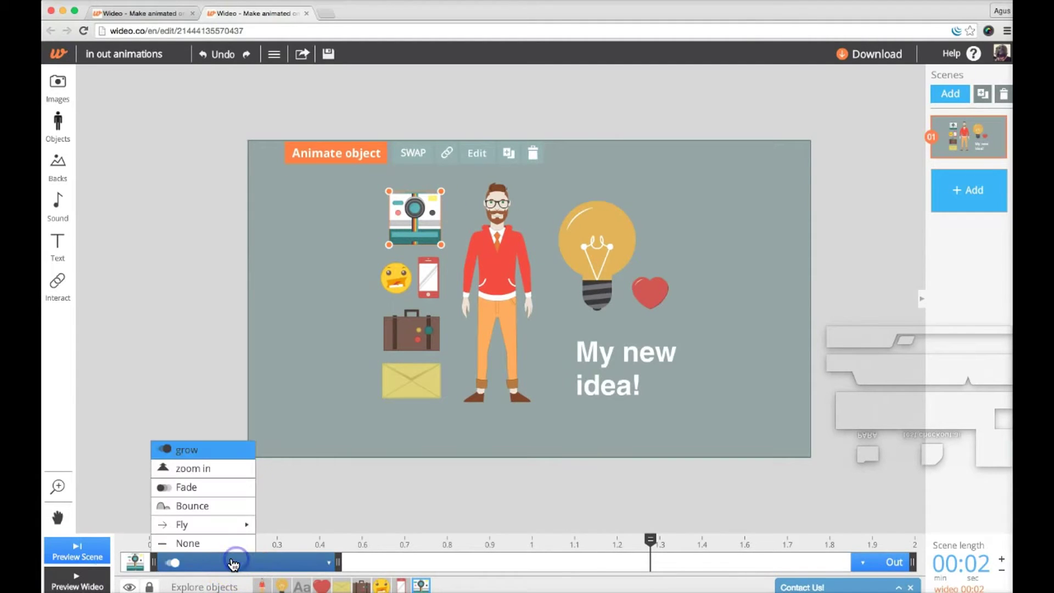
left_click(200, 470)
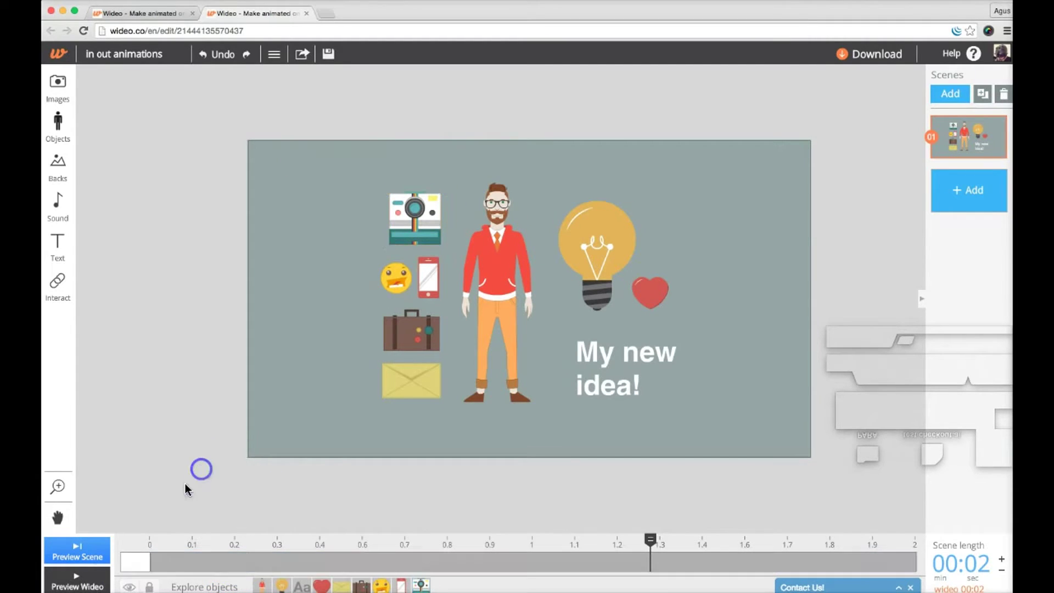
left_click(95, 550)
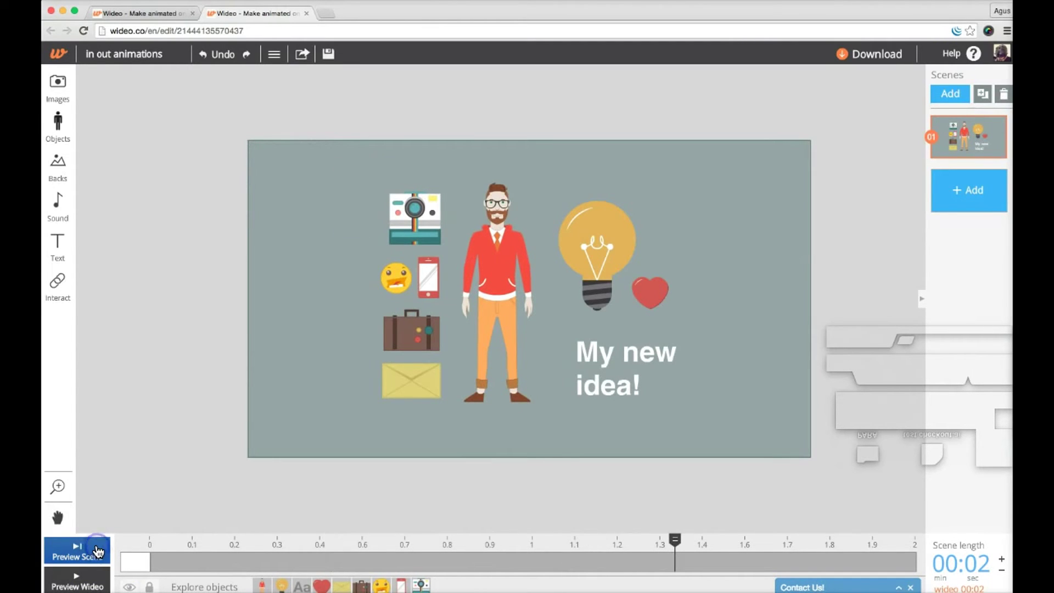
left_click(100, 551)
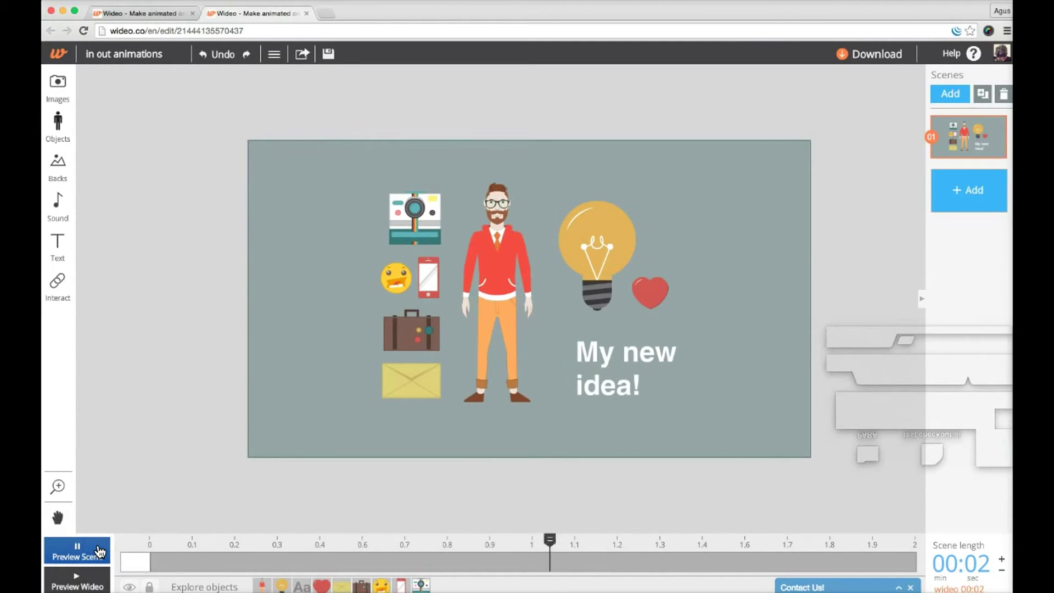
left_click(99, 550)
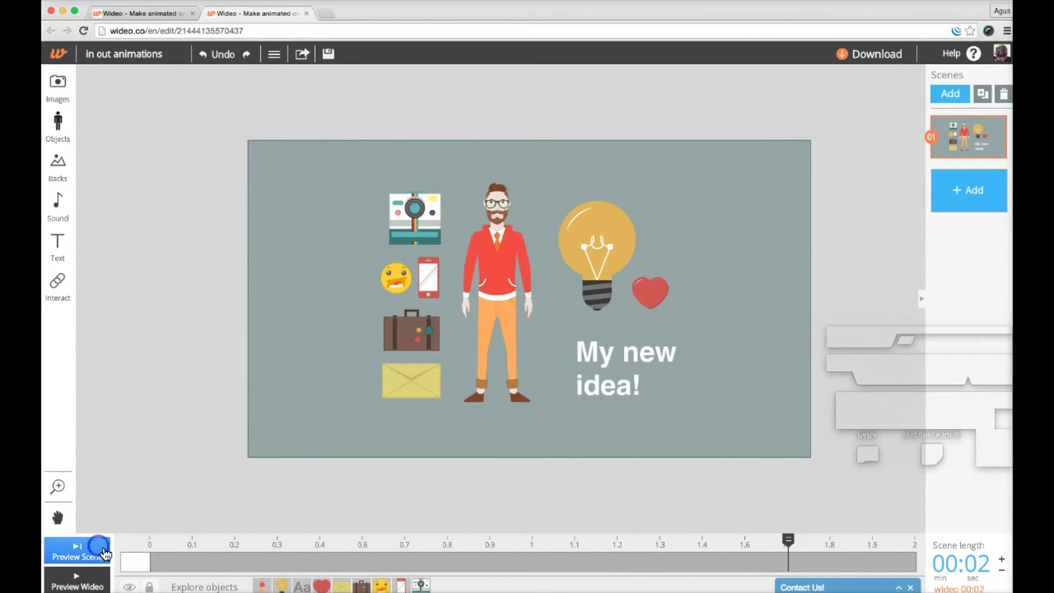
left_click(420, 215)
left_click(282, 317)
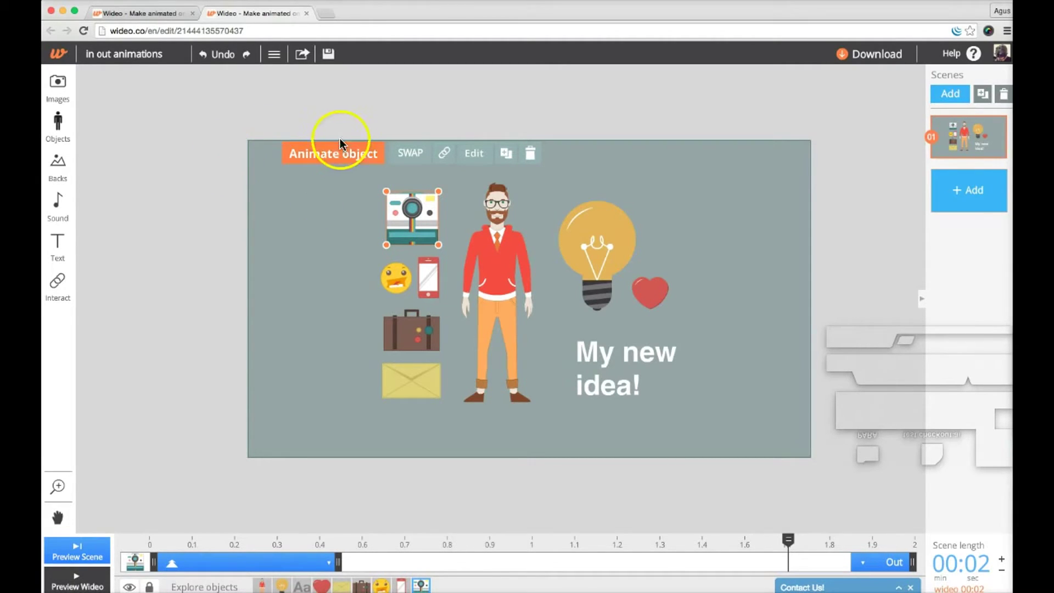
left_click(76, 548)
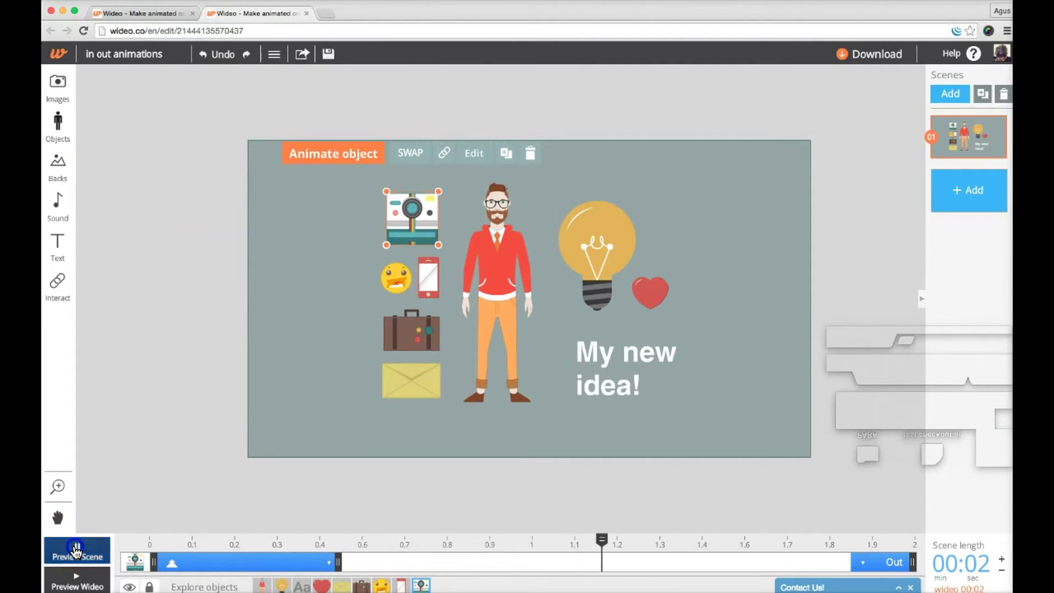
Select the bulb, camera, phone and envelope in turn, then open the Vintage objects library
left_click(291, 512)
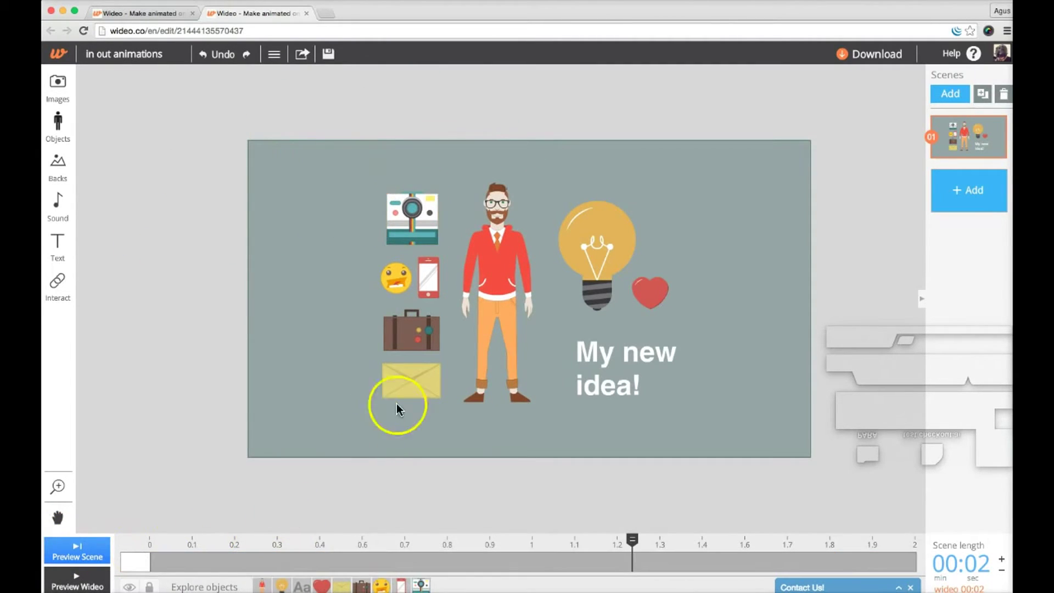
left_click(559, 244)
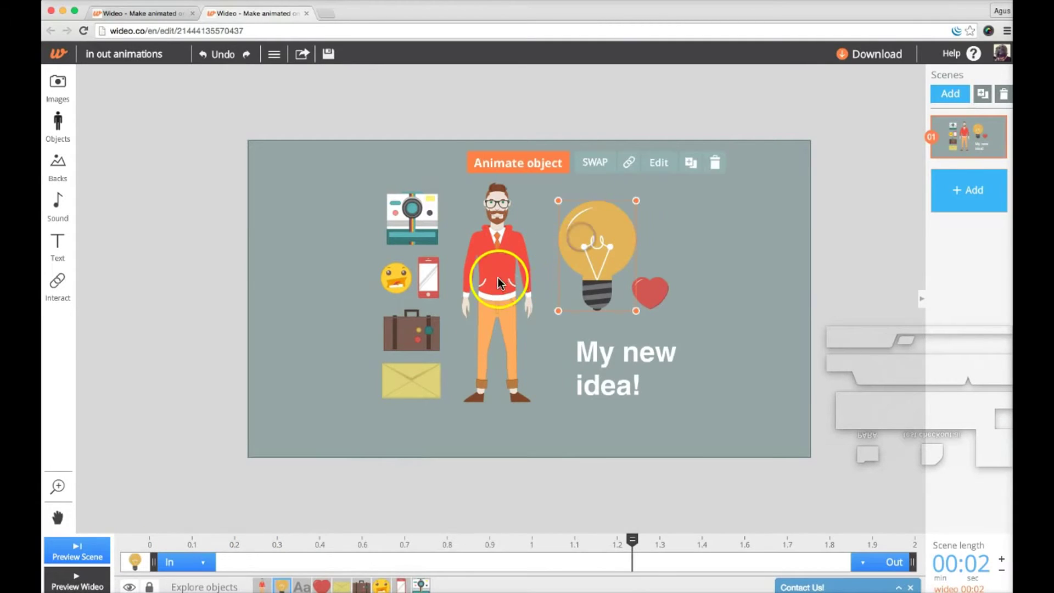
left_click(418, 214)
left_click(425, 281)
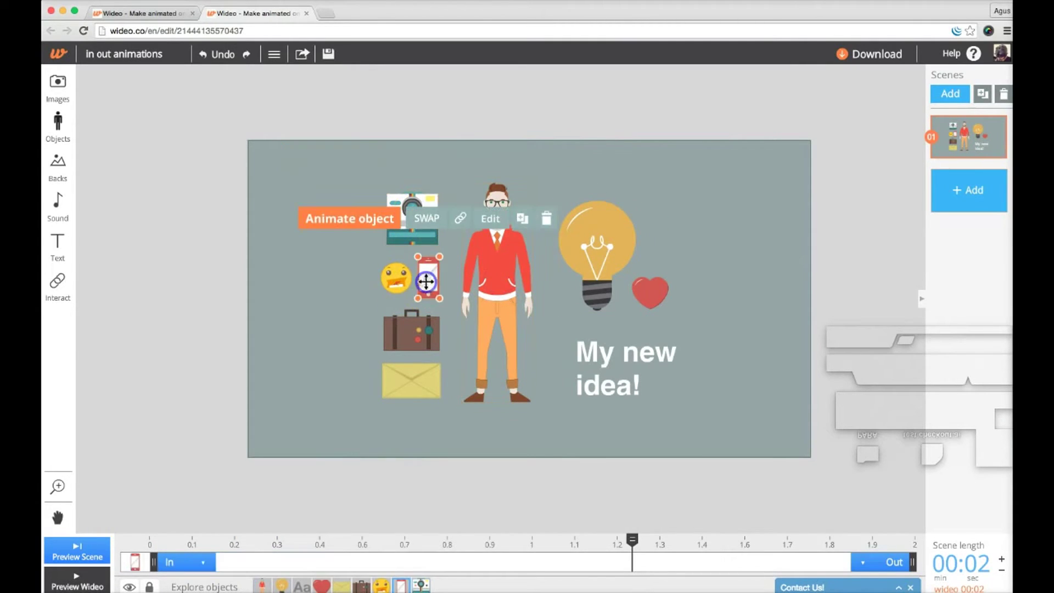
left_click(411, 331)
left_click(410, 381)
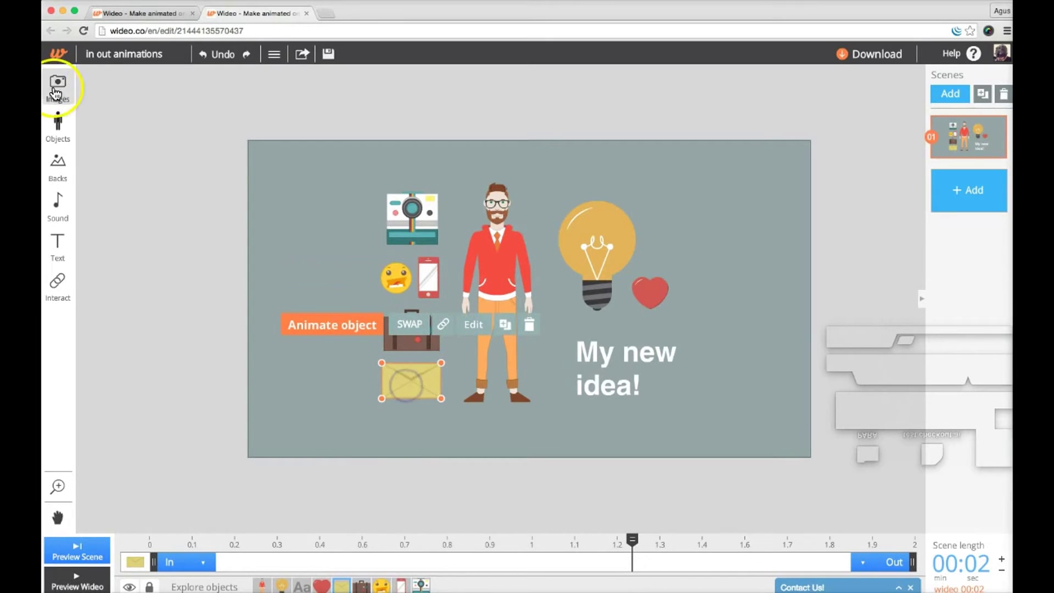
left_click(58, 124)
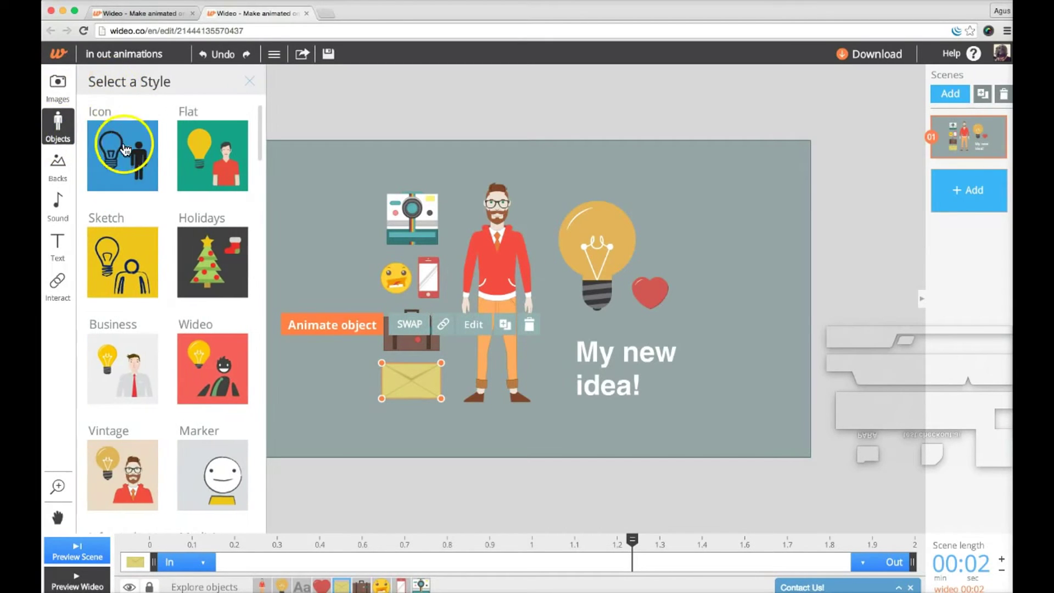
left_click(123, 474)
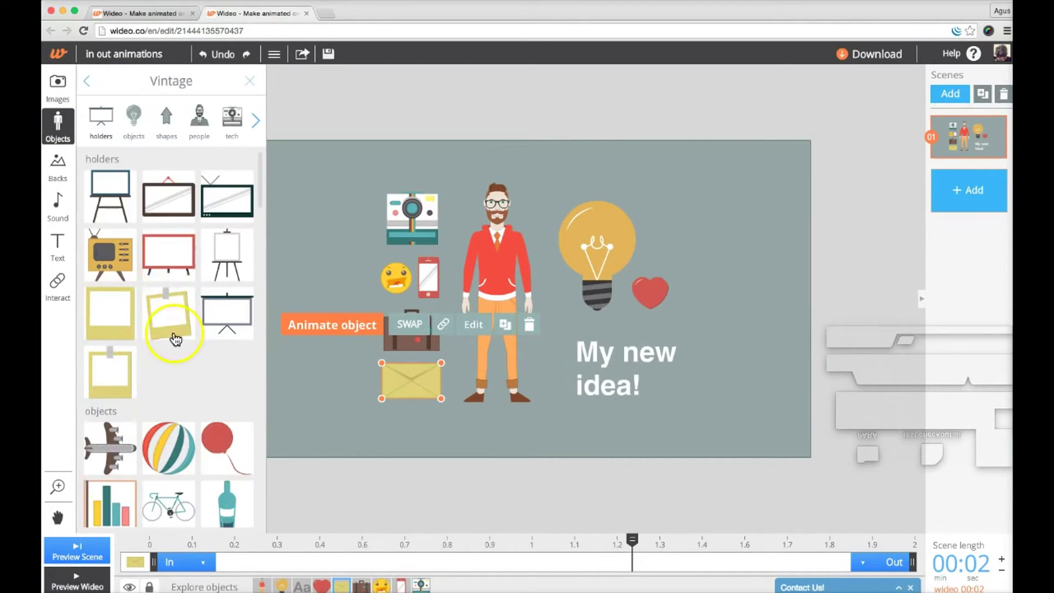
scroll(130, 373, "down", 8)
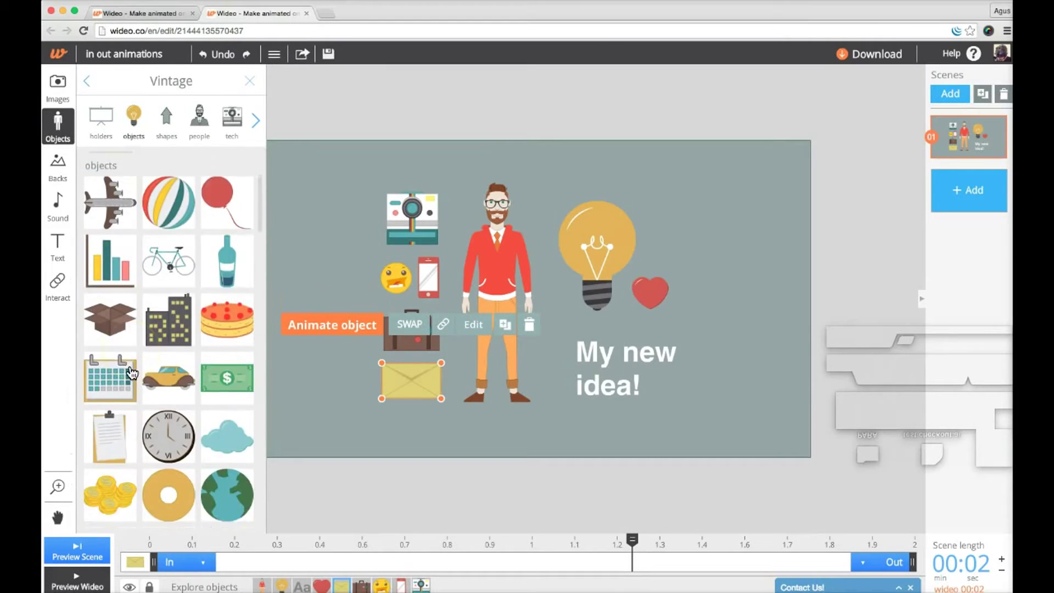
Marquee-select every object in the scene and give the group a zoom-in entrance
left_click(339, 403)
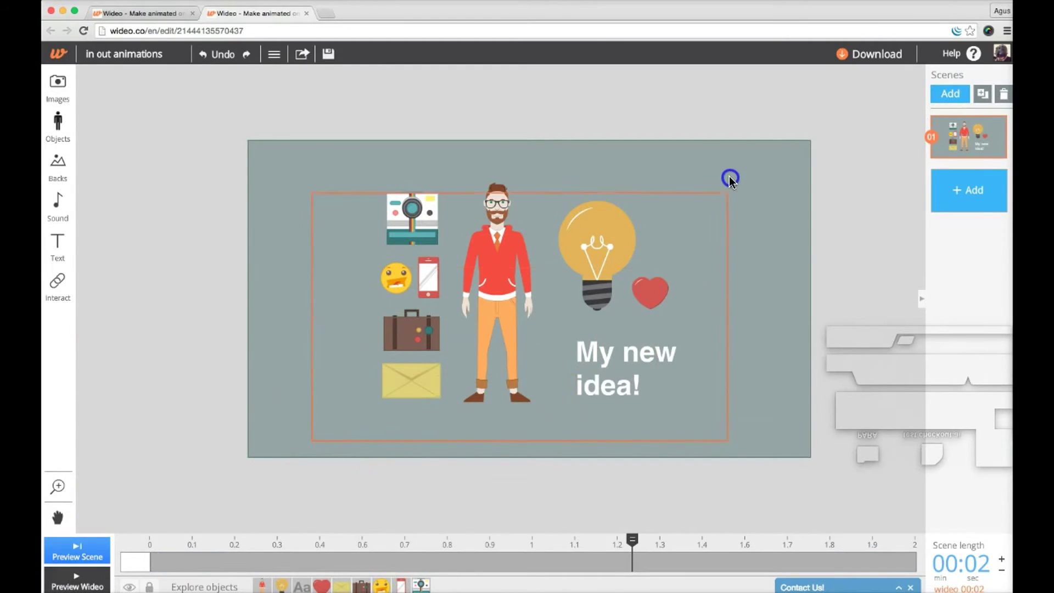
left_click_drag(314, 440, 730, 168)
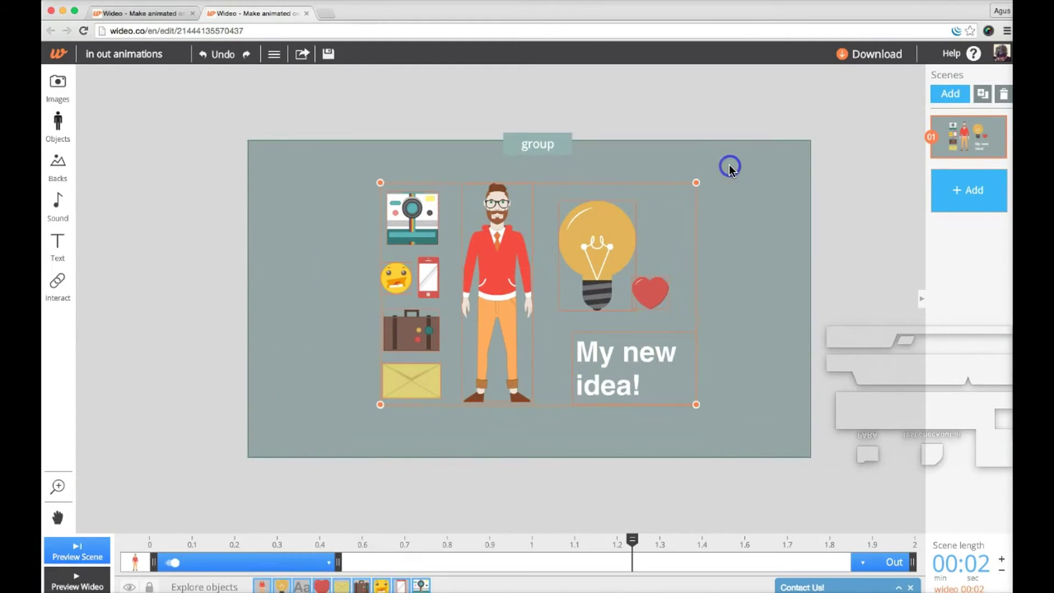
left_click(204, 561)
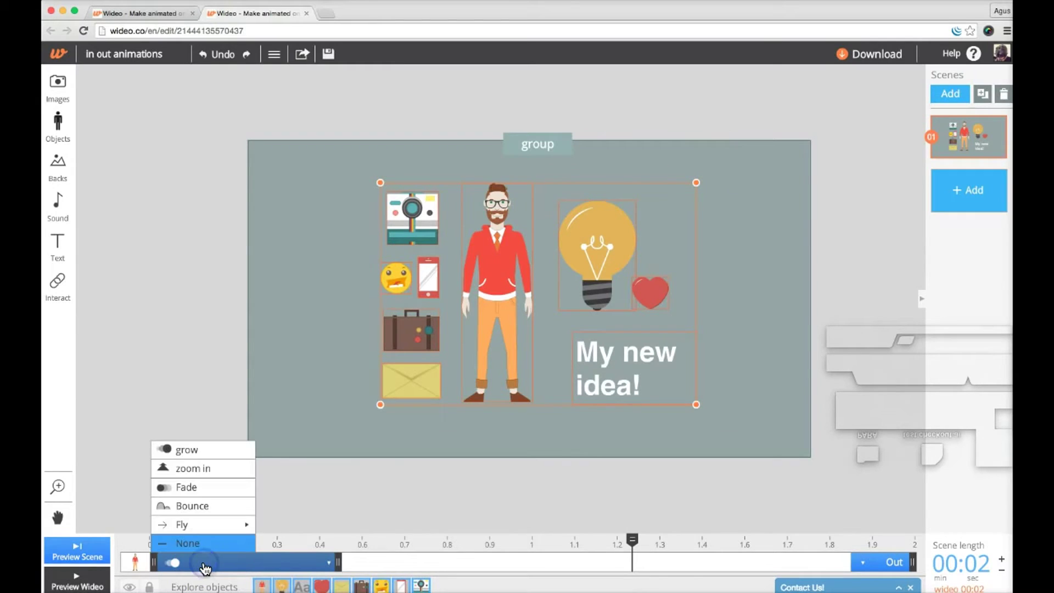
left_click(190, 466)
left_click(150, 540)
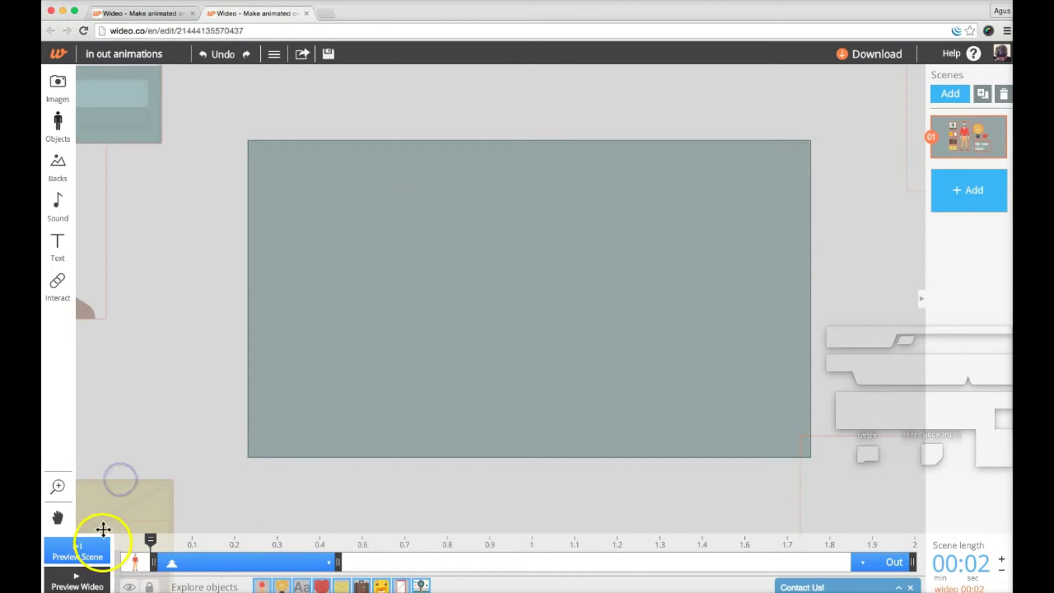
left_click(77, 550)
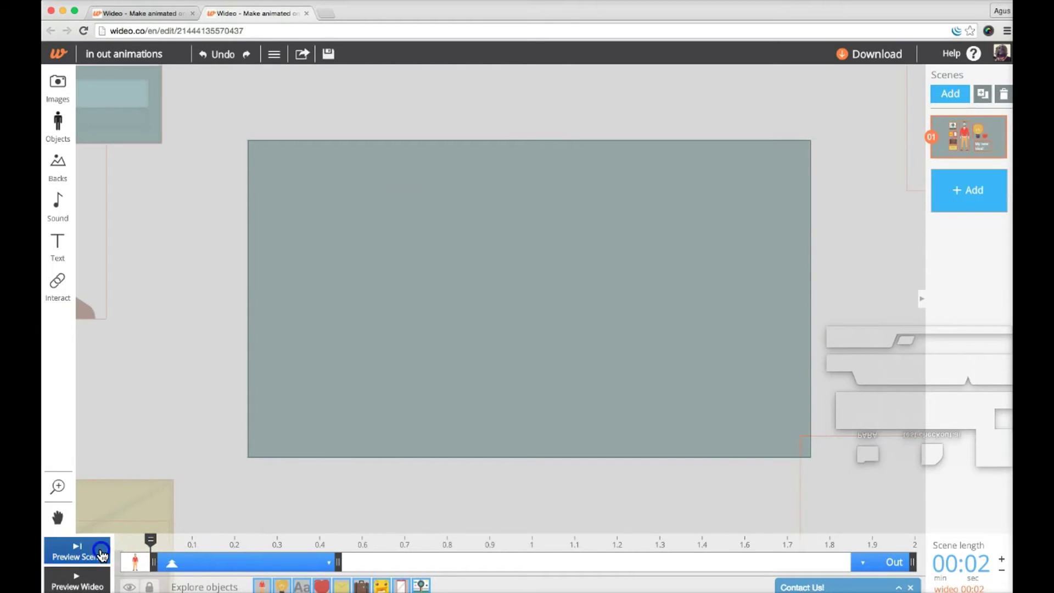
Scrub and replay the zoom-in entrance, then reselect all objects as a group
left_click(304, 498)
left_click(151, 543)
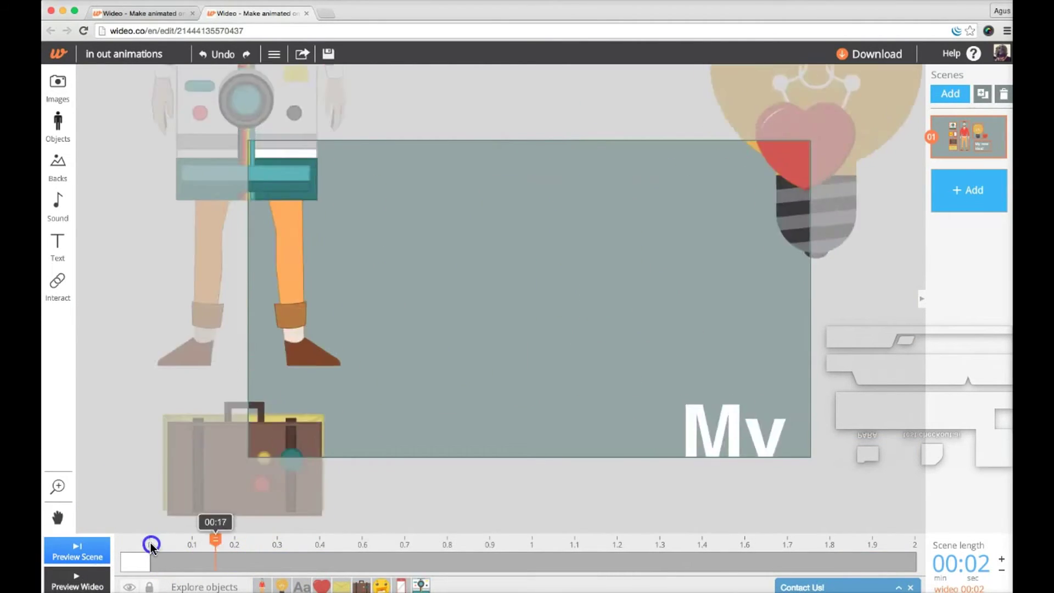
left_click_drag(150, 542, 422, 537)
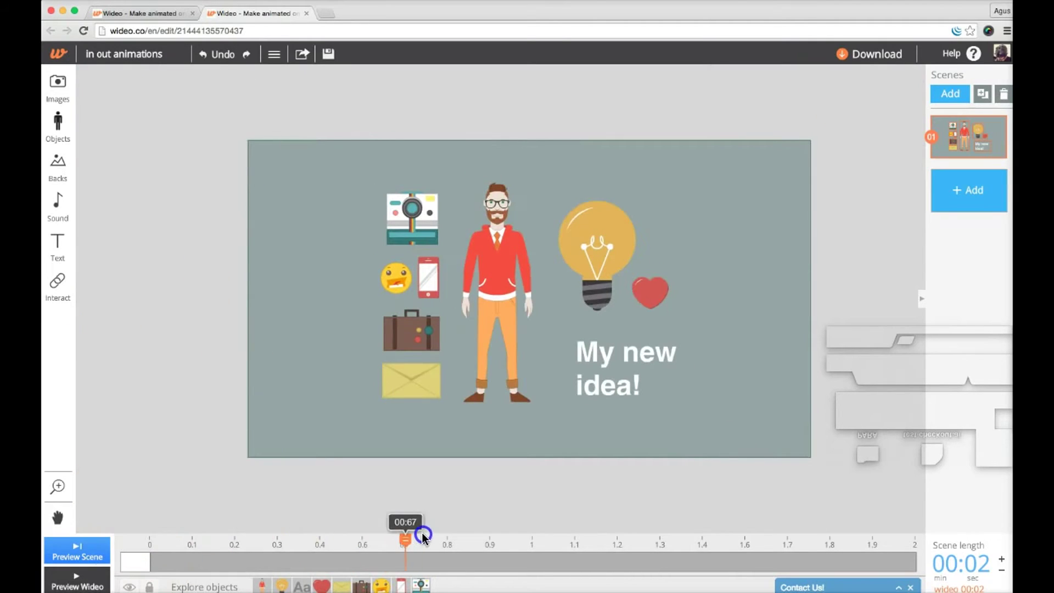
left_click(78, 550)
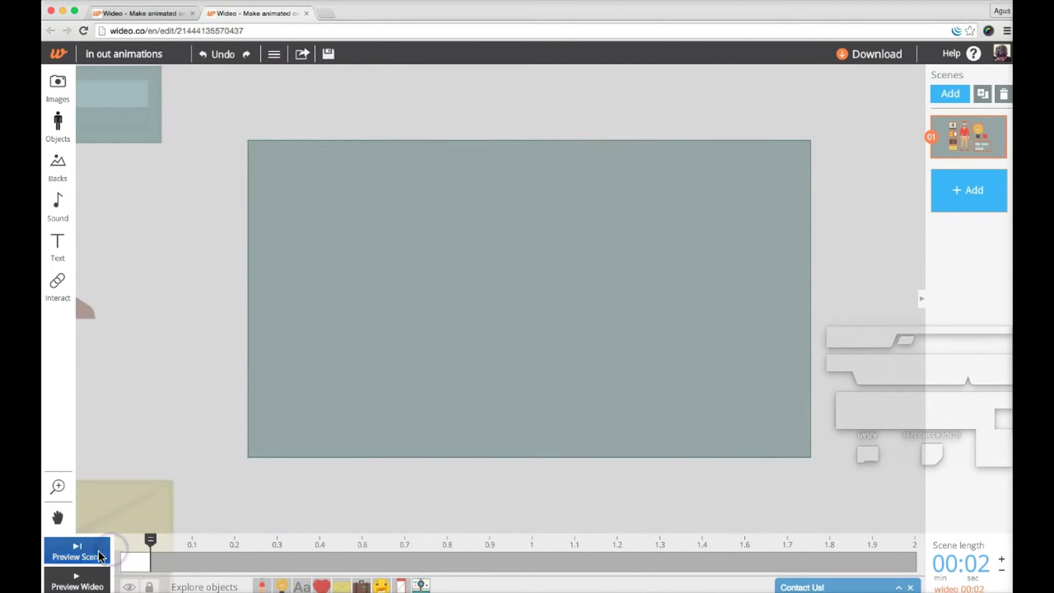
left_click(99, 557)
left_click(100, 556)
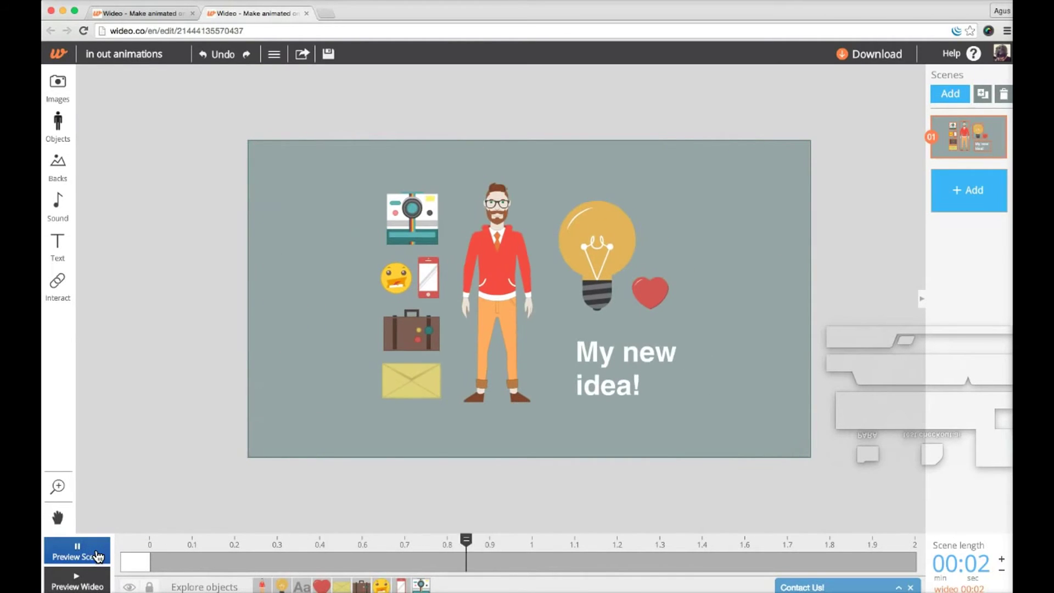
left_click_drag(349, 122, 348, 124)
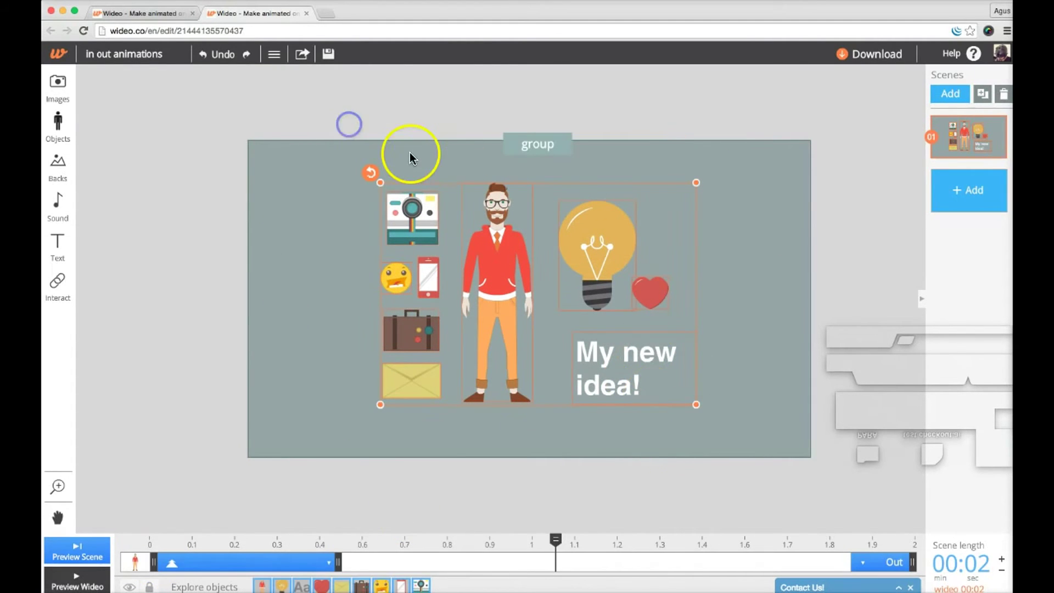
Set the group's exit animation to zoom out and play the scene
left_click(877, 562)
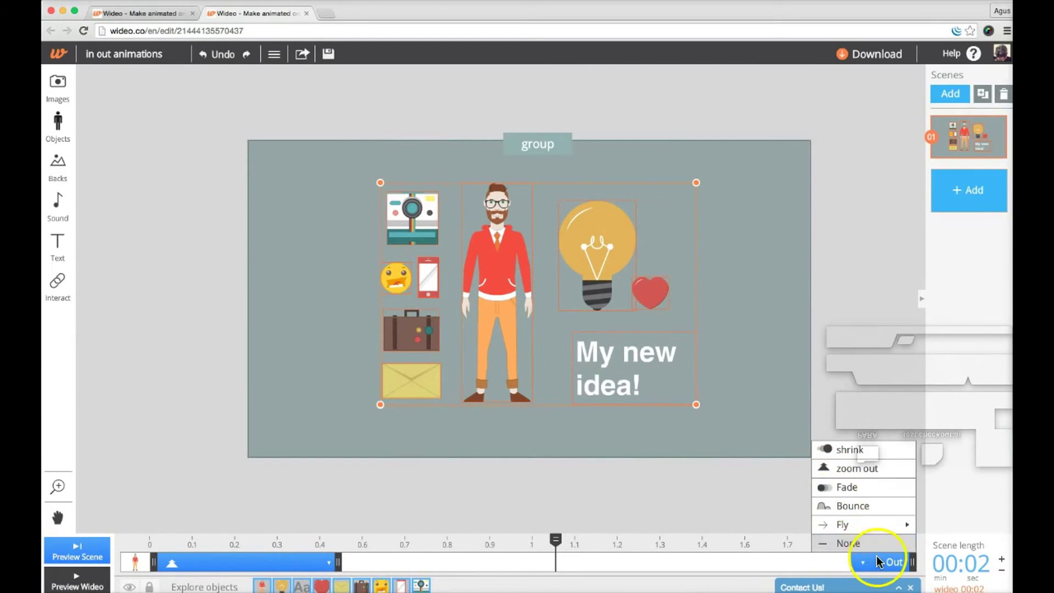
left_click(822, 471)
left_click(405, 539)
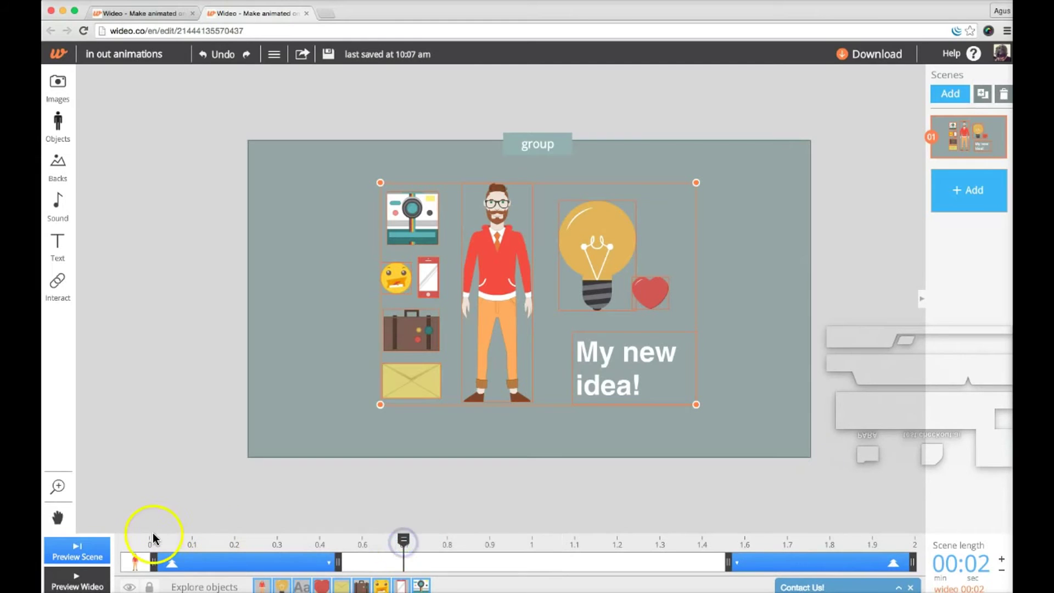
left_click(157, 499)
left_click(78, 542)
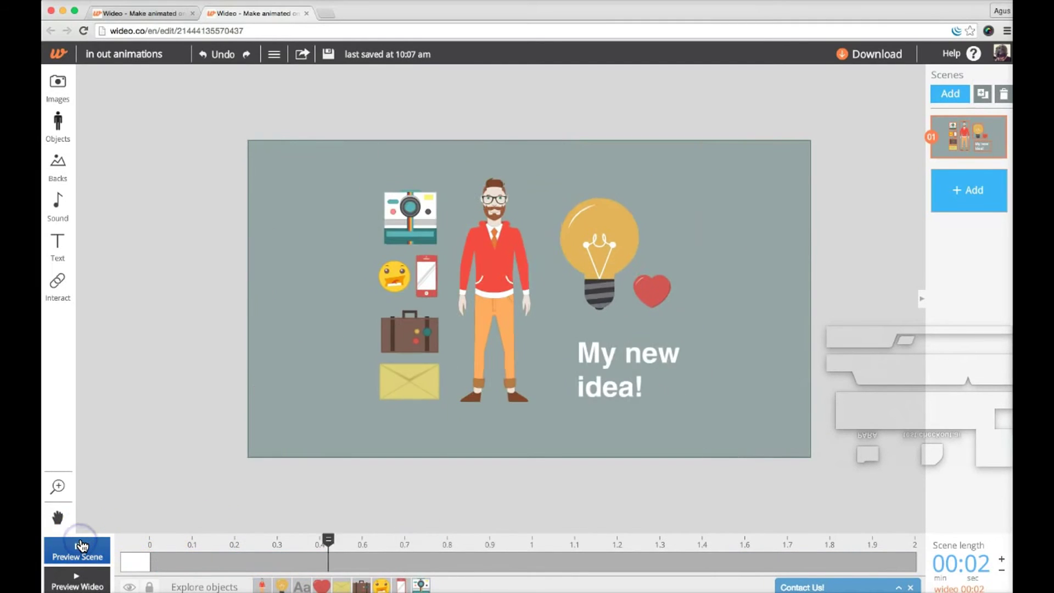
Replay and scrub the preview, reselect the group, and move playback back to about 0.65
left_click(81, 543)
left_click(81, 544)
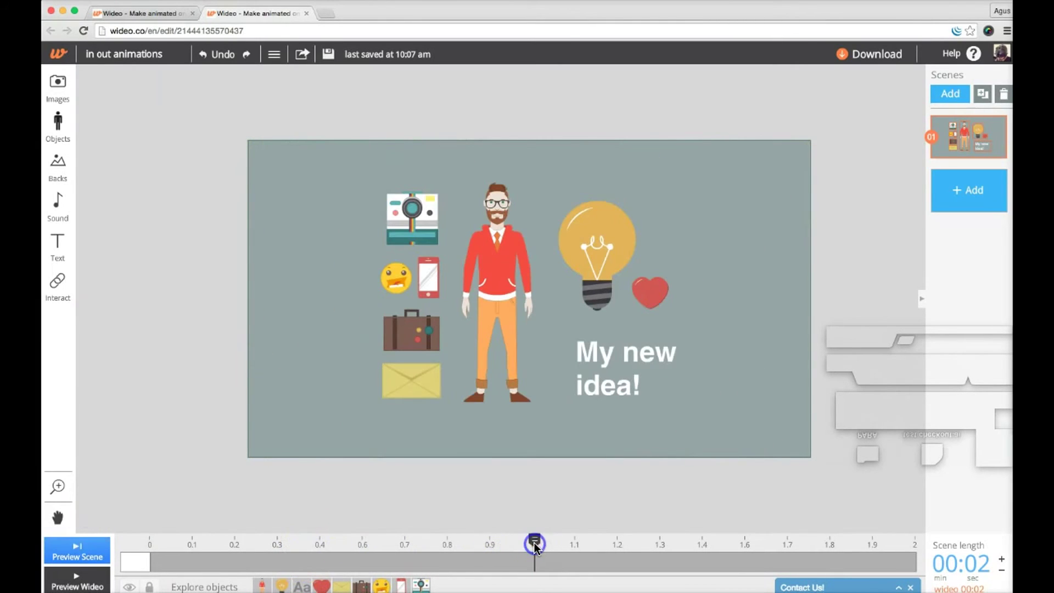
left_click_drag(535, 544, 514, 535)
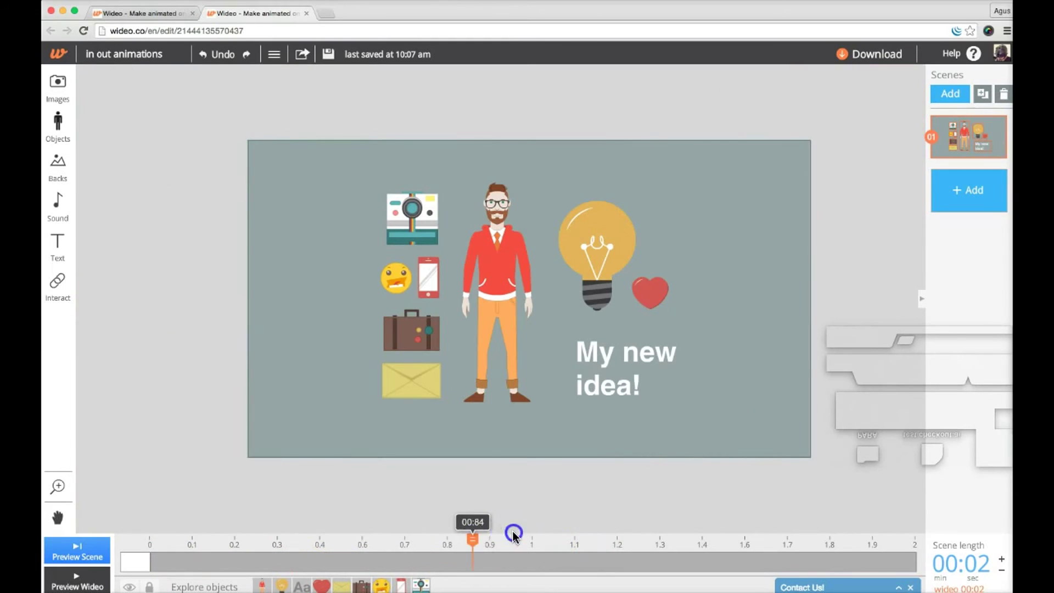
left_click(473, 403)
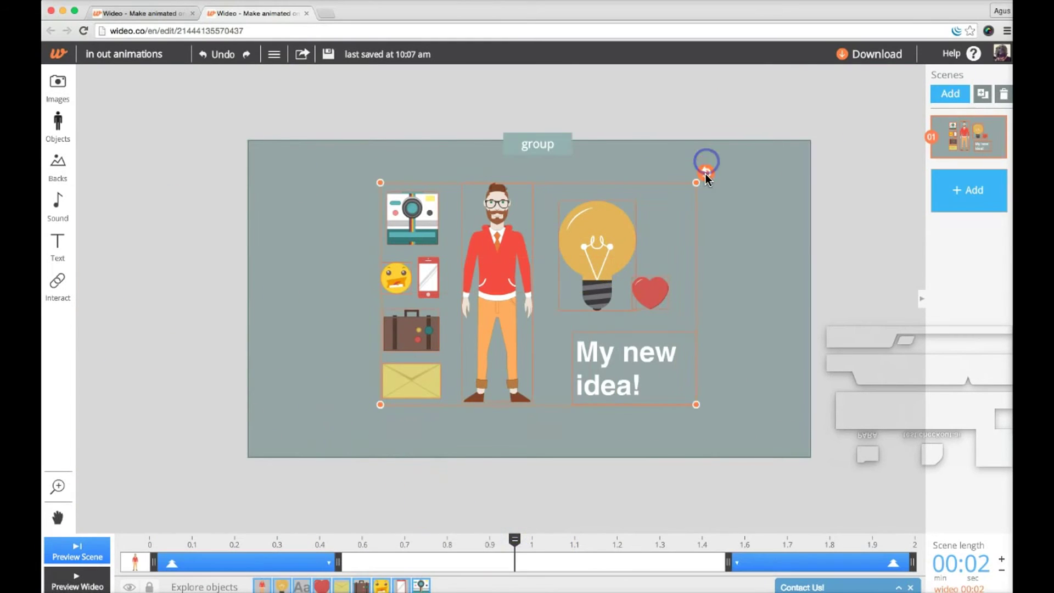
left_click_drag(515, 541, 387, 540)
Switch the group's exit to shrink, then play and scrub the scene preview
left_click(310, 506)
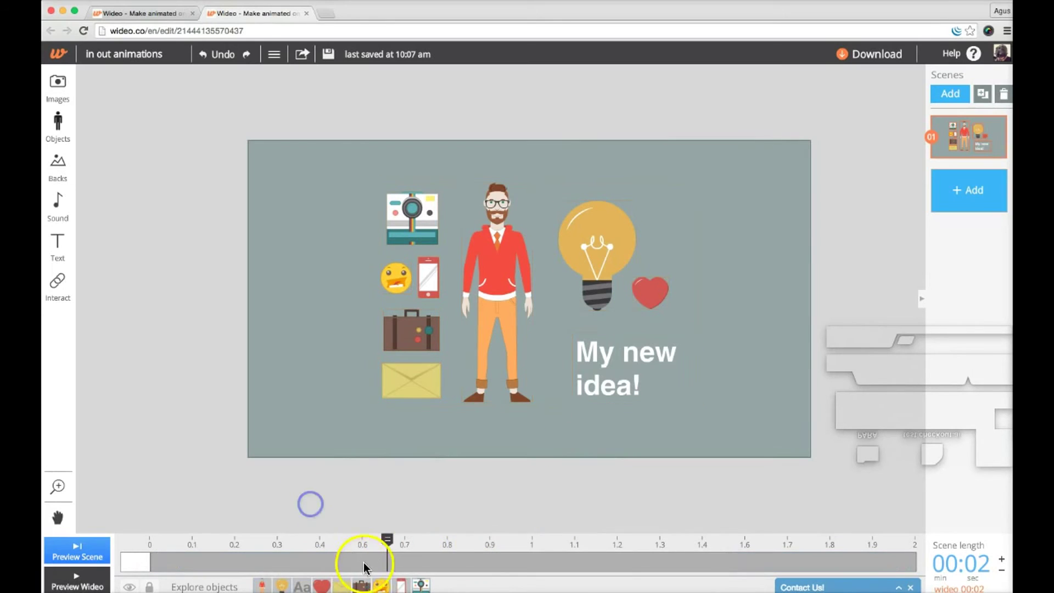
left_click(823, 122)
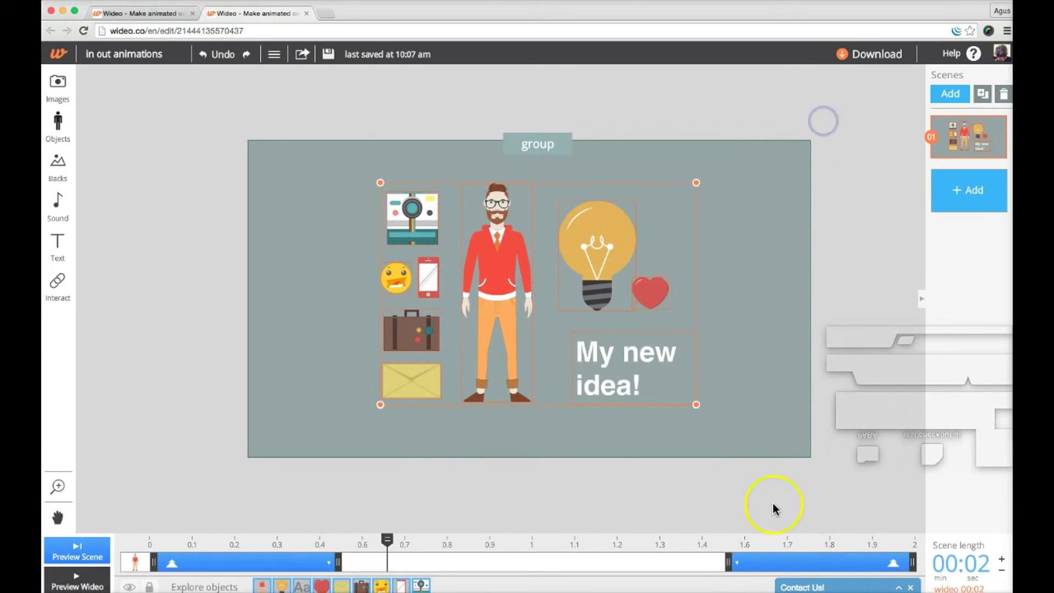
left_click(764, 560)
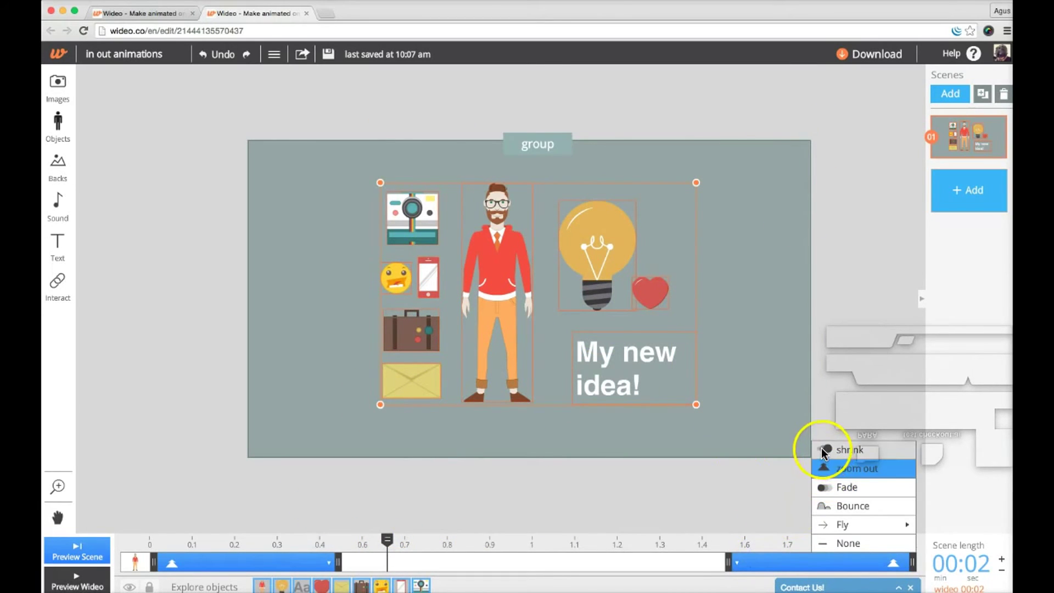
left_click(823, 452)
left_click(169, 468)
left_click(76, 557)
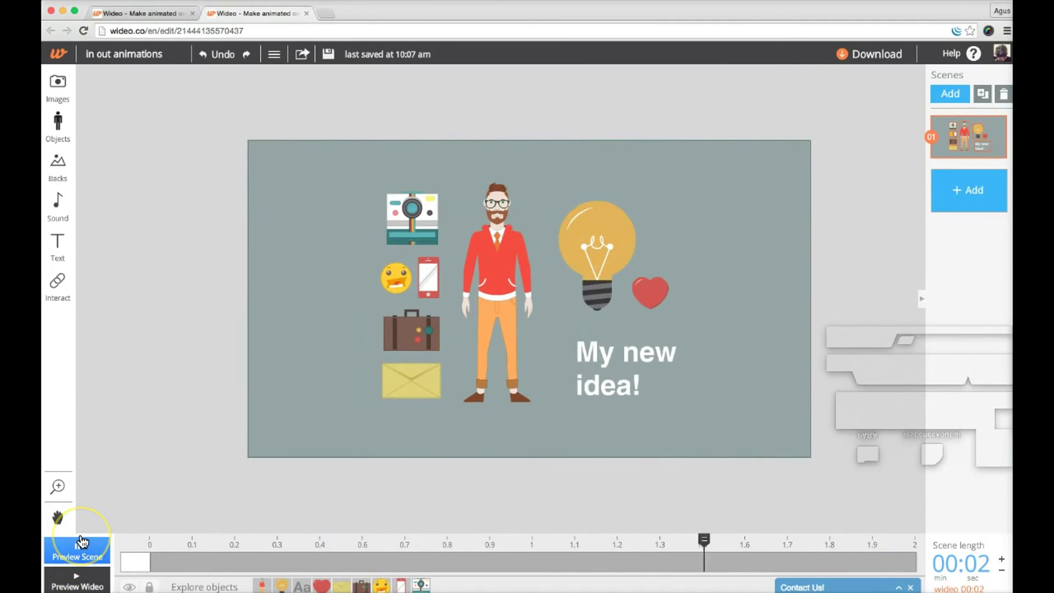
left_click_drag(150, 538, 448, 539)
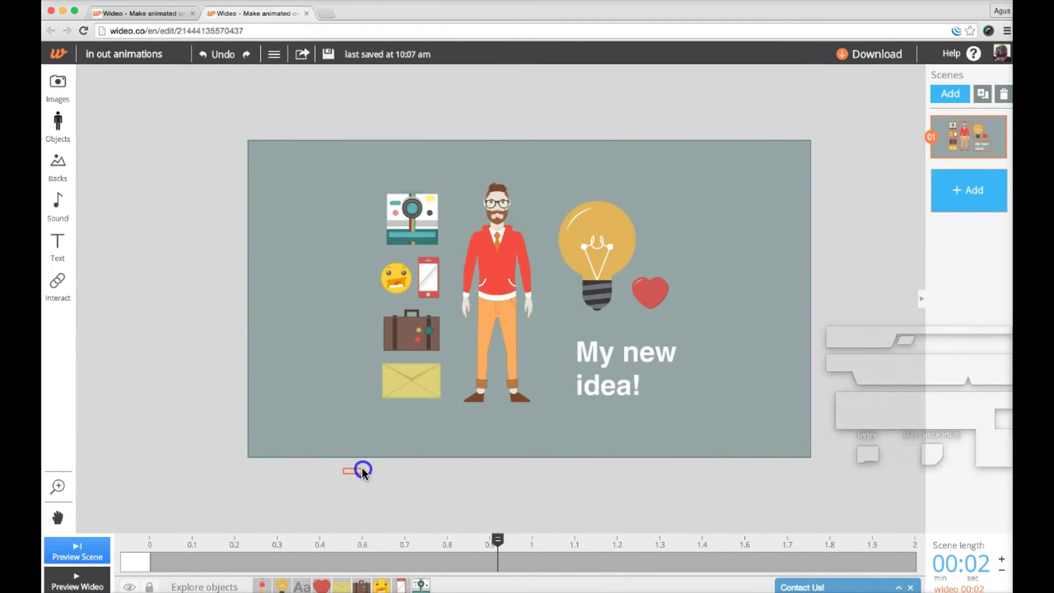
Give the man and left-hand icons a grow entrance and replay the preview
left_click_drag(344, 472, 530, 165)
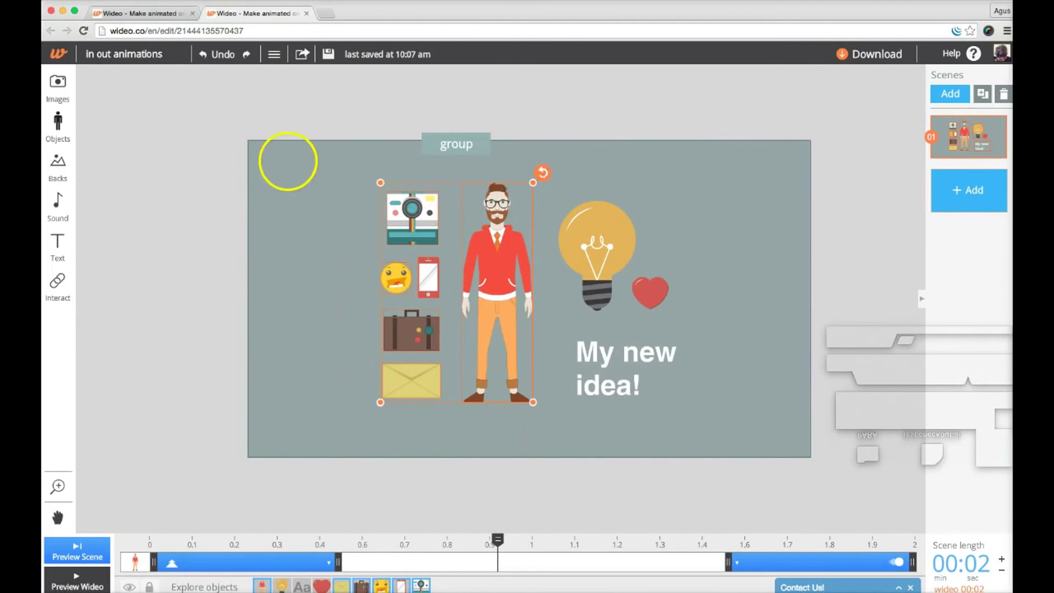
left_click(283, 160)
left_click_drag(349, 169, 541, 310)
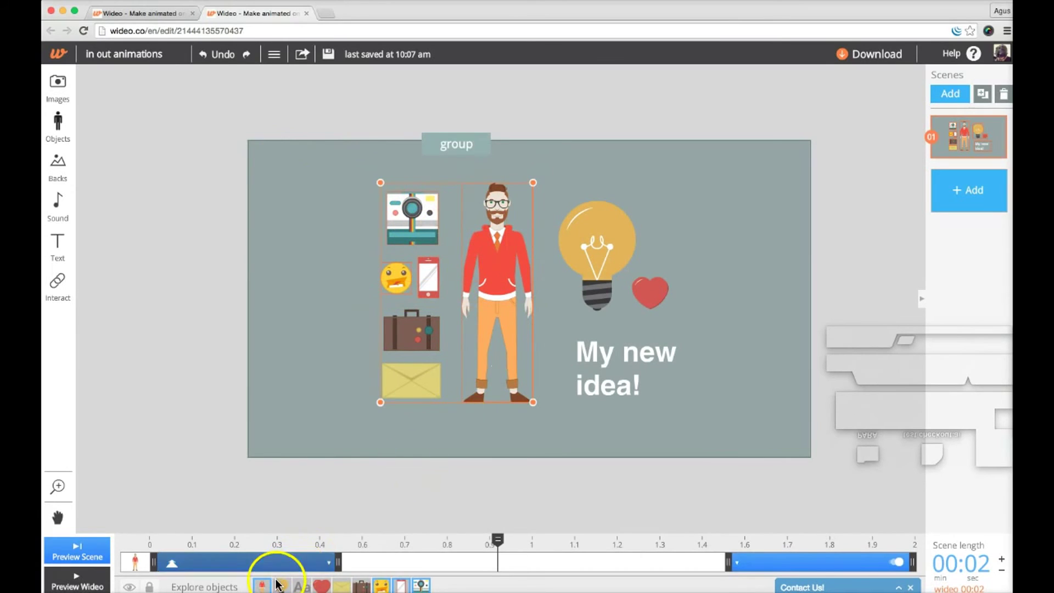
left_click(278, 562)
left_click(198, 449)
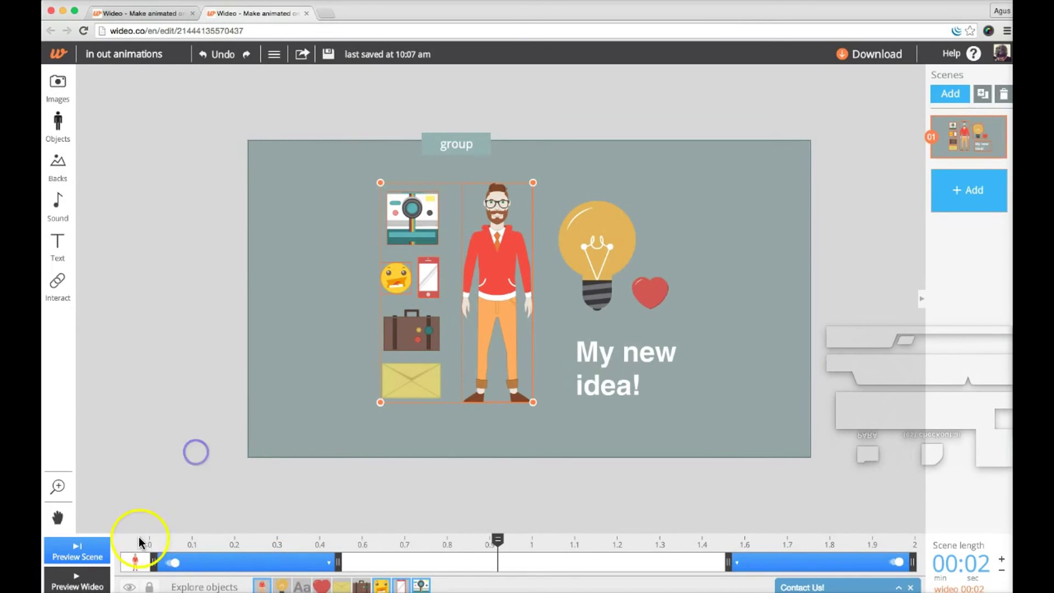
left_click(142, 542)
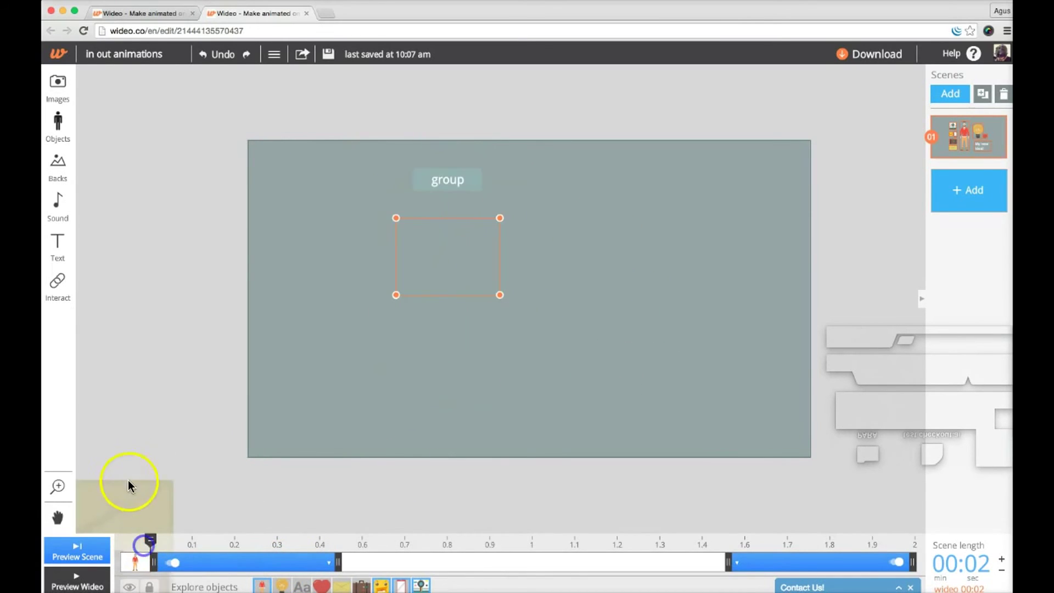
left_click(82, 547)
left_click(88, 547)
left_click(89, 548)
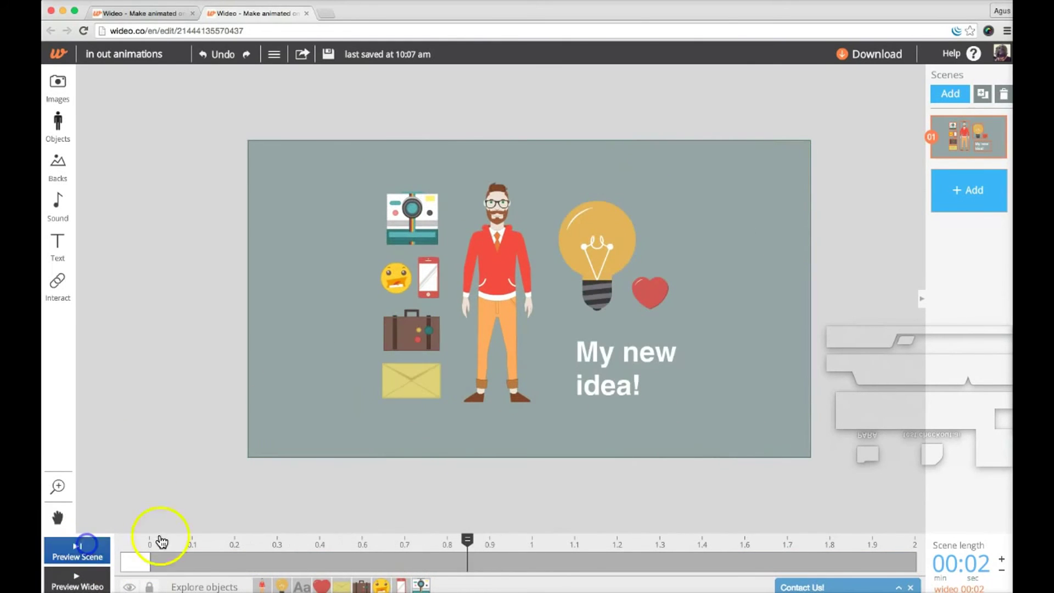
Pick a new entrance animation for the envelope and play the scene
left_click(412, 385)
left_click(192, 560)
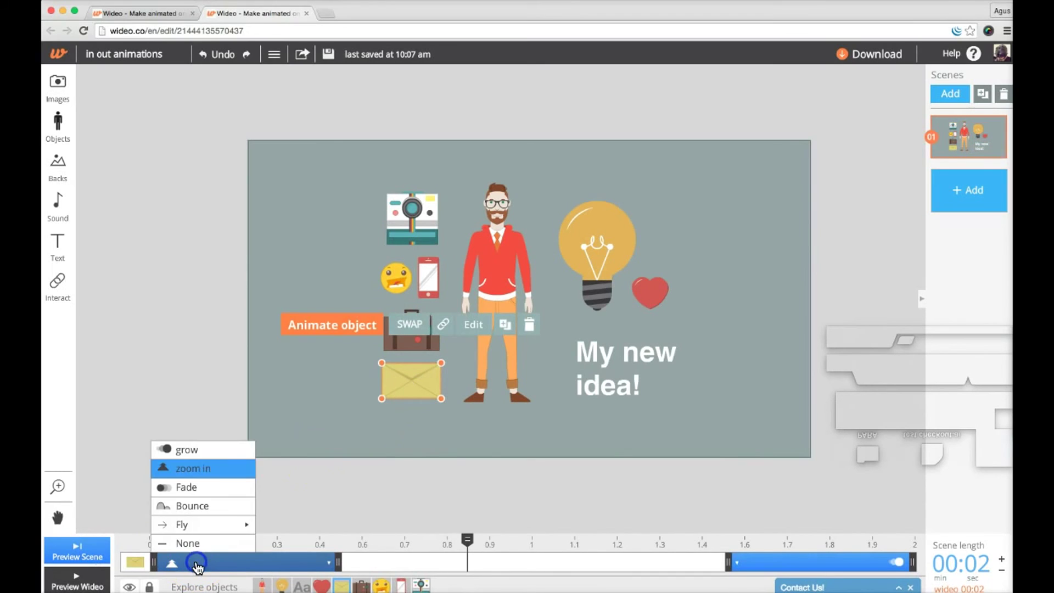
left_click(209, 502)
left_click(420, 519)
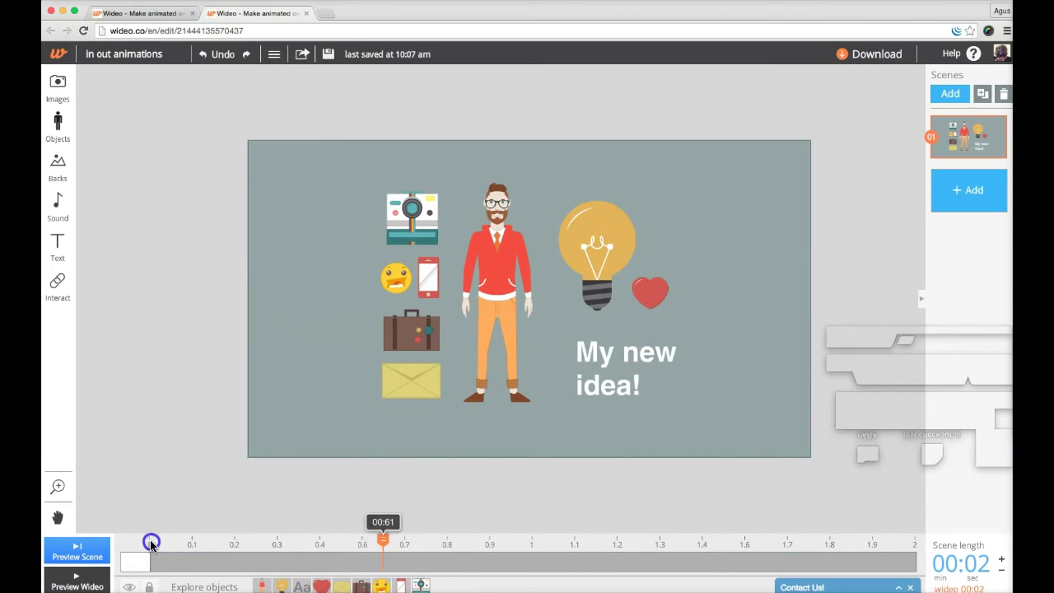
left_click(76, 547)
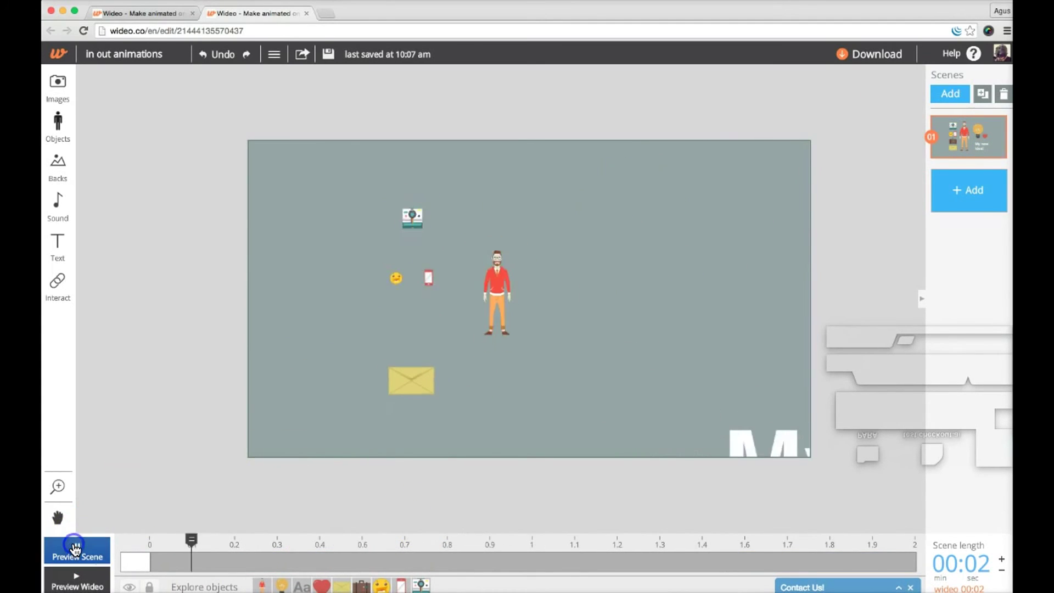